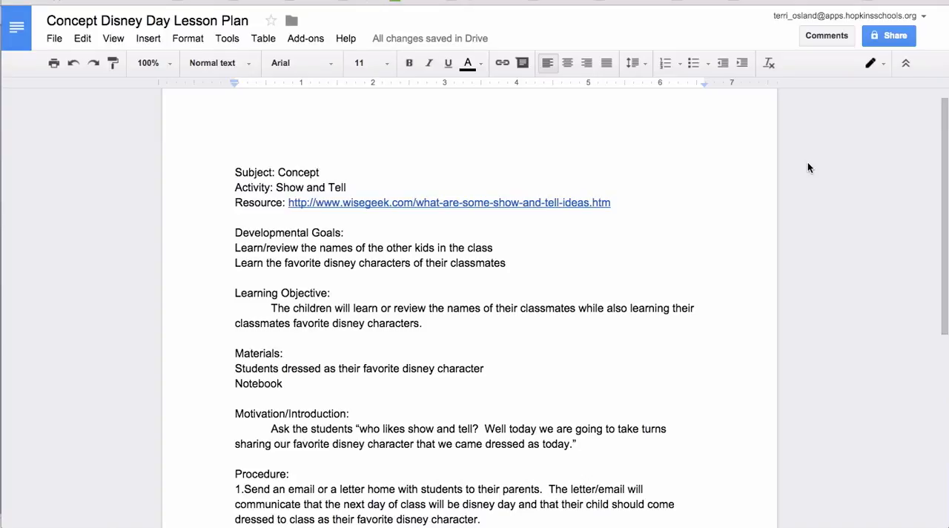
{"action": "scroll", "coordinate": [807, 163], "scroll_direction": "down", "scroll_amount": 1}
{"action": "scroll", "coordinate": [807, 162], "scroll_direction": "up", "scroll_amount": 1}
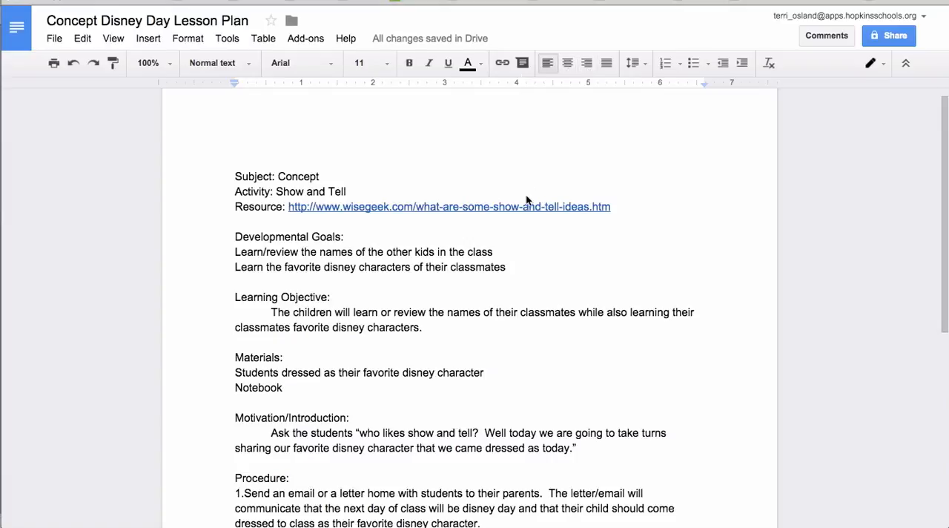
{"action": "scroll", "coordinate": [526, 197], "scroll_direction": "down", "scroll_amount": 1}
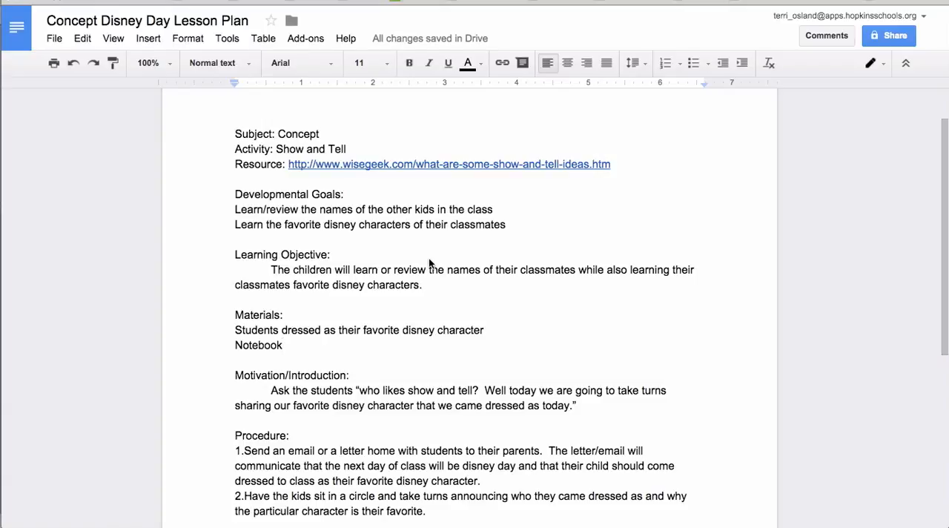
{"action": "scroll", "coordinate": [428, 258], "scroll_direction": "down", "scroll_amount": 1}
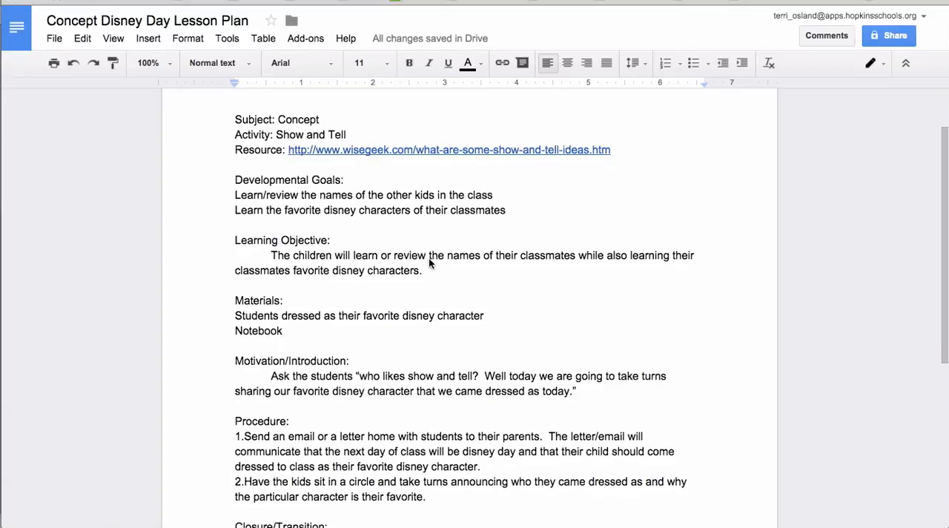
Make the Materials heading bold.
{"action": "double_click", "coordinate": [258, 300]}
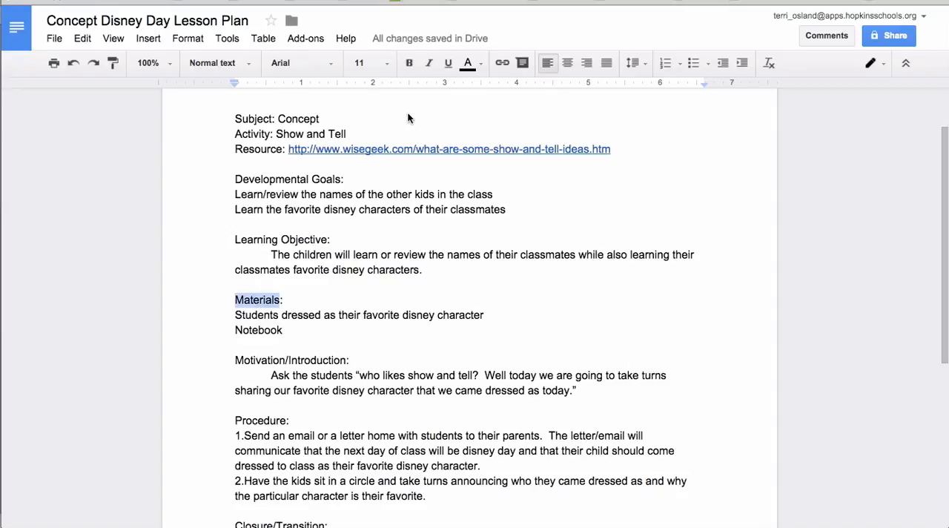
{"action": "left_click", "coordinate": [408, 64]}
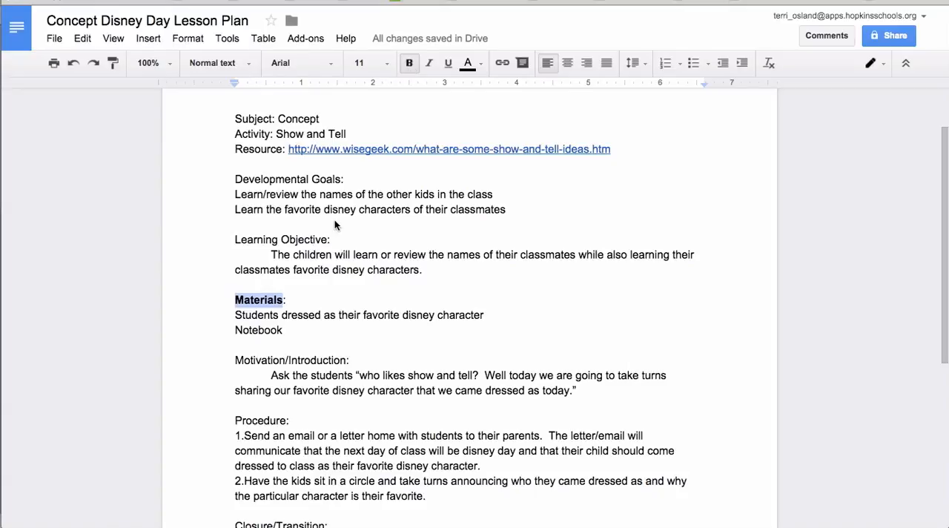
{"action": "left_click", "coordinate": [335, 278]}
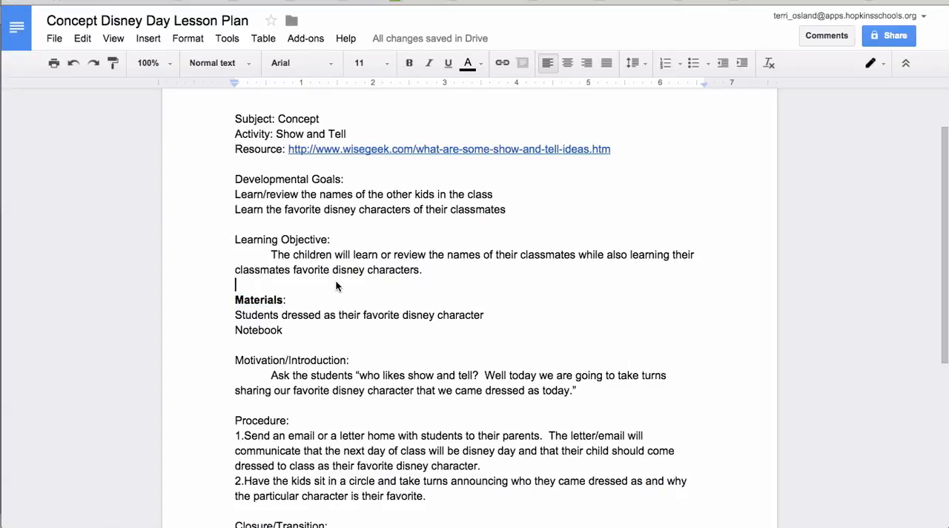
Enlarge the Developmental Goals and Learning Objective sections to 18 pt, then undo the size change.
{"action": "left_click_drag", "start_coordinate": [229, 185], "coordinate": [444, 274]}
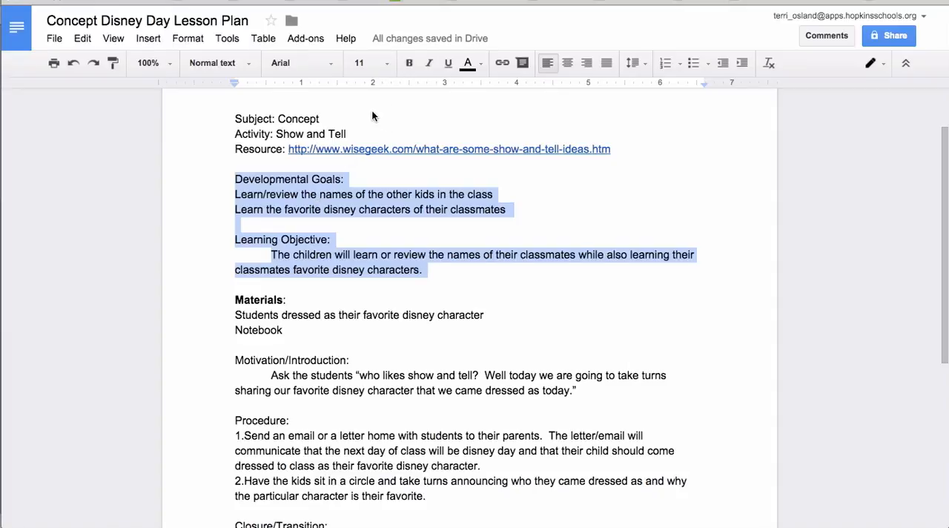
{"action": "left_click", "coordinate": [388, 64]}
{"action": "left_click", "coordinate": [363, 207]}
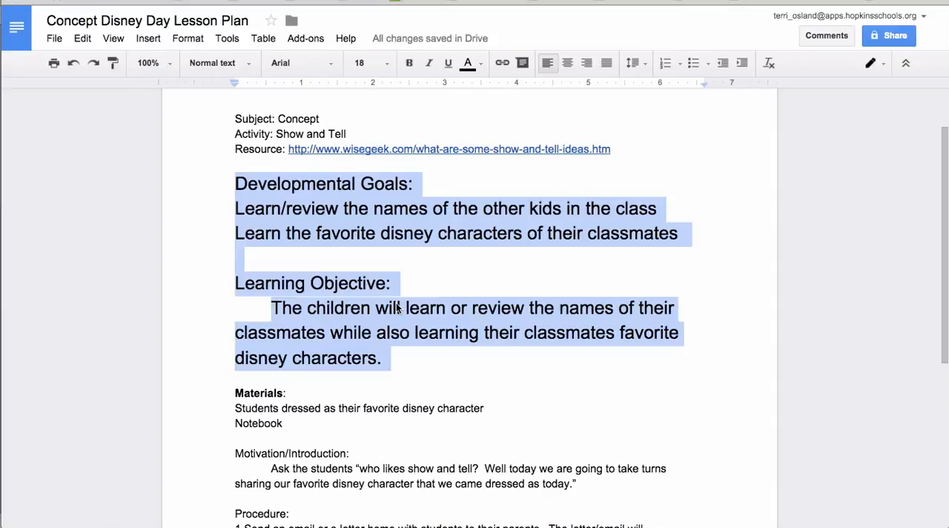
{"action": "left_click", "coordinate": [478, 311]}
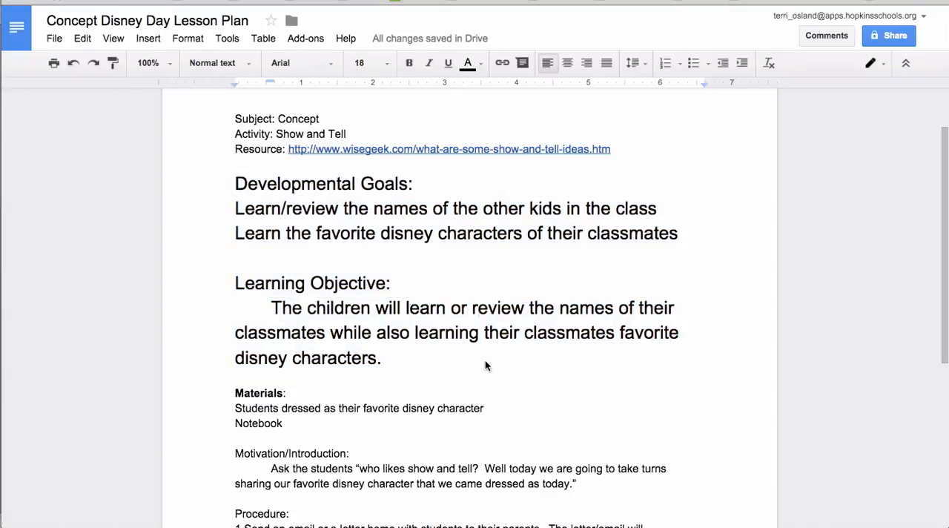
{"action": "left_click", "coordinate": [73, 63]}
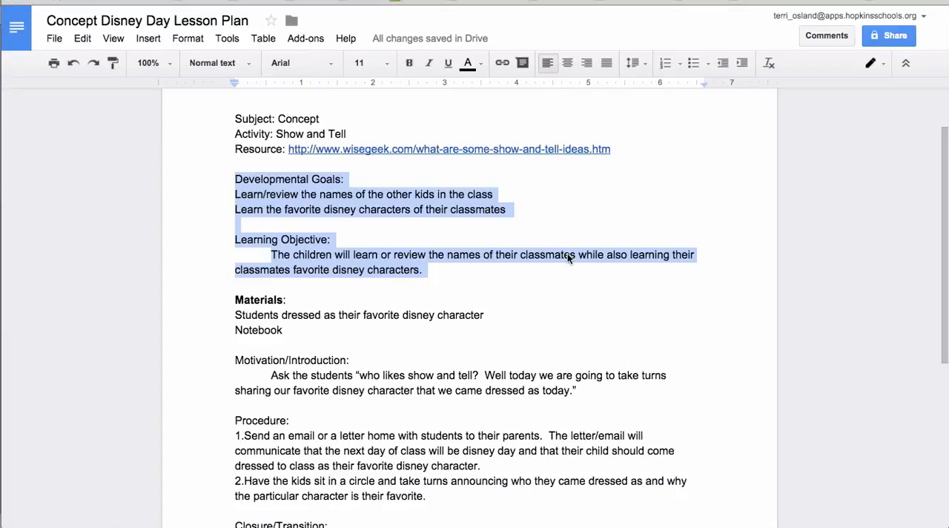
Turn the two Developmental Goals lines into a bulleted list using the star bullet style.
{"action": "left_click", "coordinate": [575, 186]}
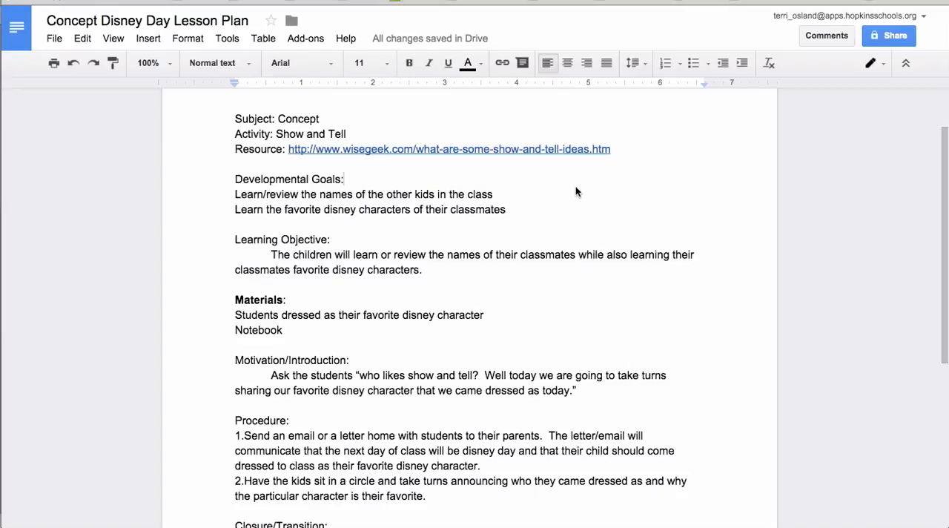
{"action": "scroll", "coordinate": [575, 183], "scroll_direction": "up", "scroll_amount": 1}
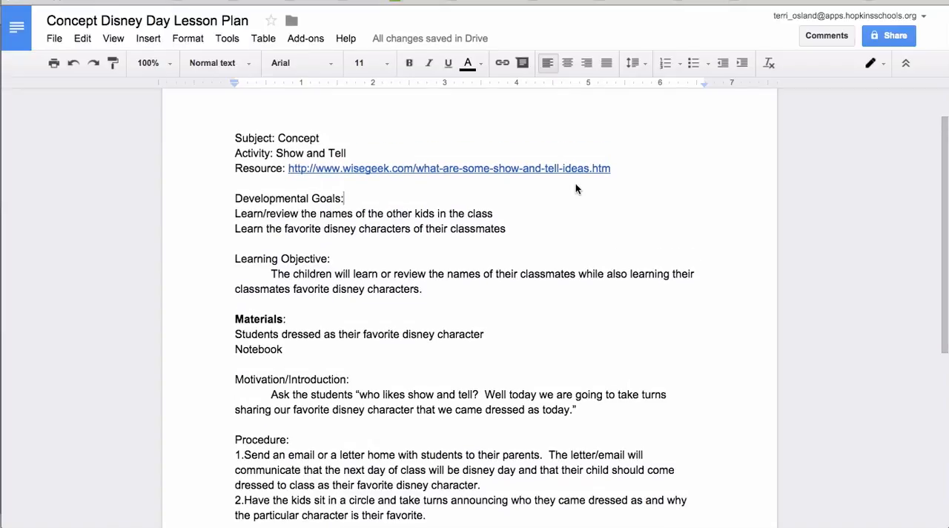
{"action": "scroll", "coordinate": [575, 183], "scroll_direction": "down", "scroll_amount": 1}
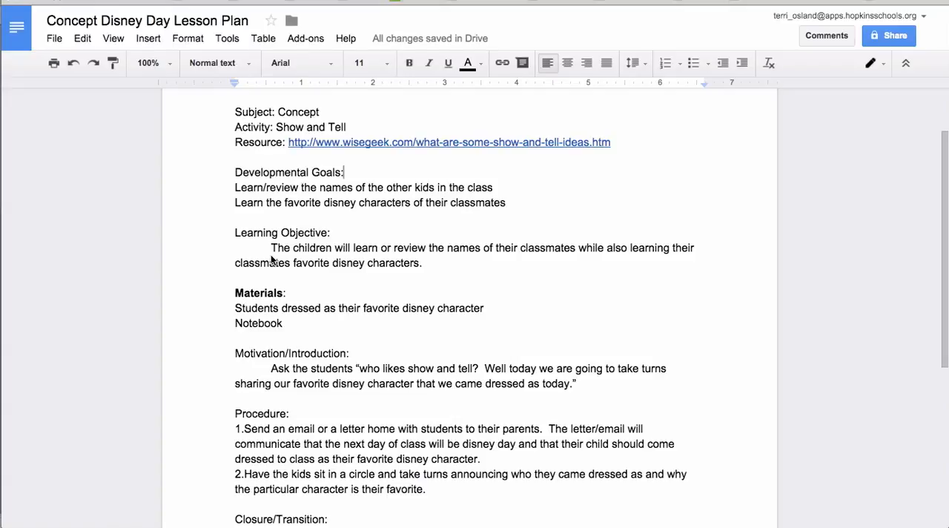
{"action": "left_click_drag", "start_coordinate": [535, 203], "coordinate": [230, 185]}
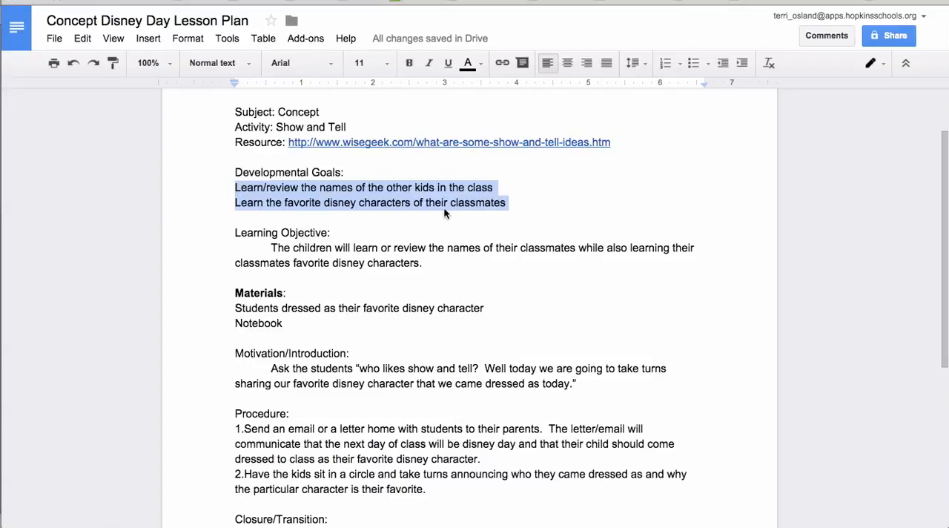
{"action": "left_click", "coordinate": [680, 65]}
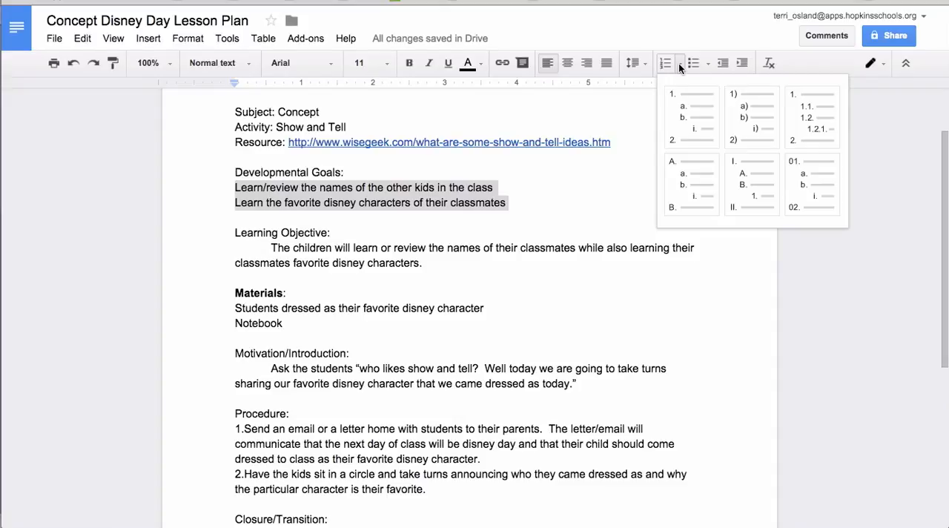
{"action": "left_click", "coordinate": [679, 65]}
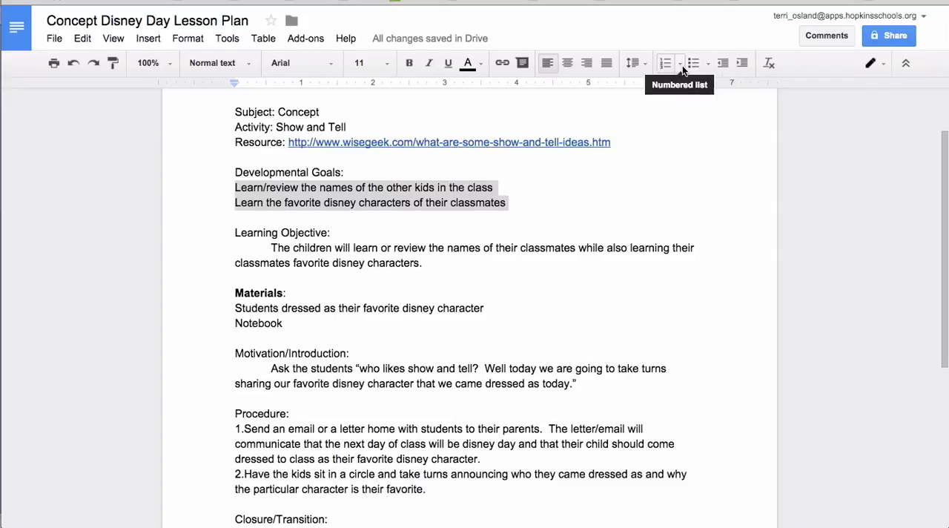
{"action": "left_click", "coordinate": [707, 66]}
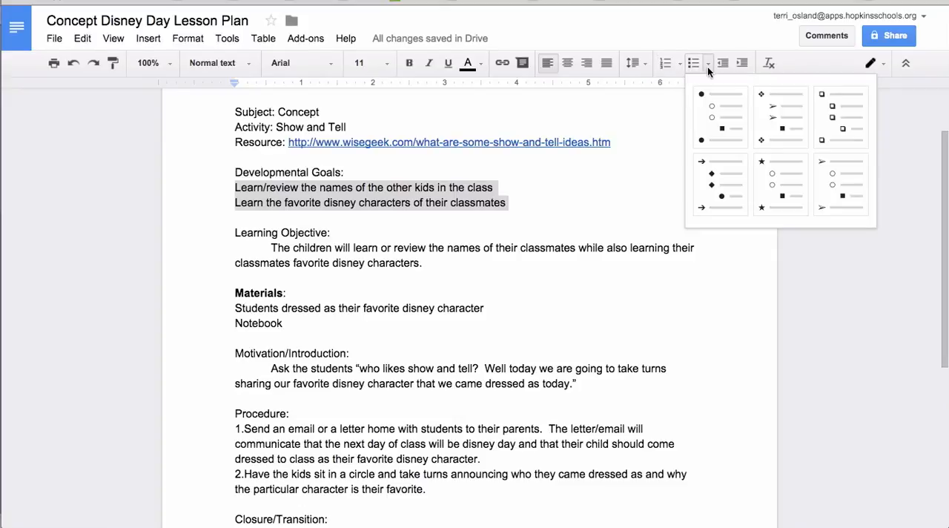
{"action": "left_click", "coordinate": [766, 180]}
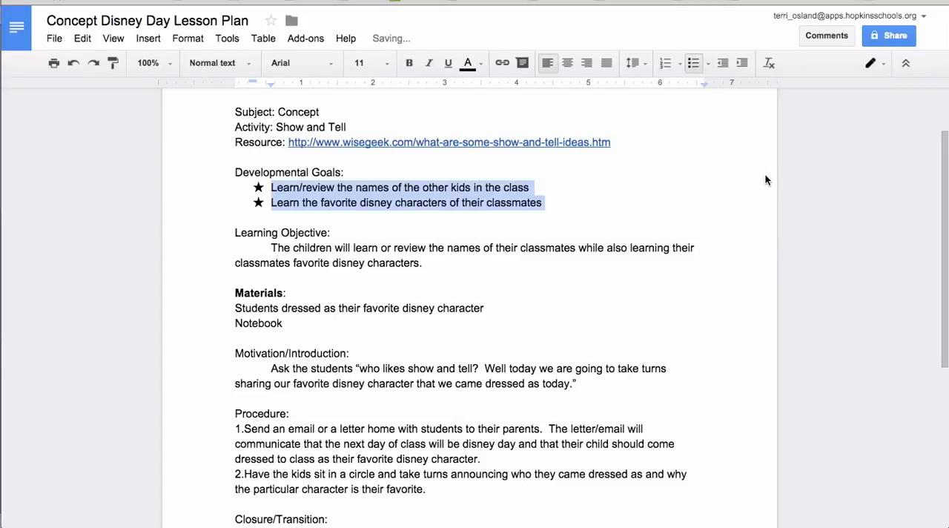
Add an indented sub-list under the first goal containing three student first names.
{"action": "left_click", "coordinate": [709, 67]}
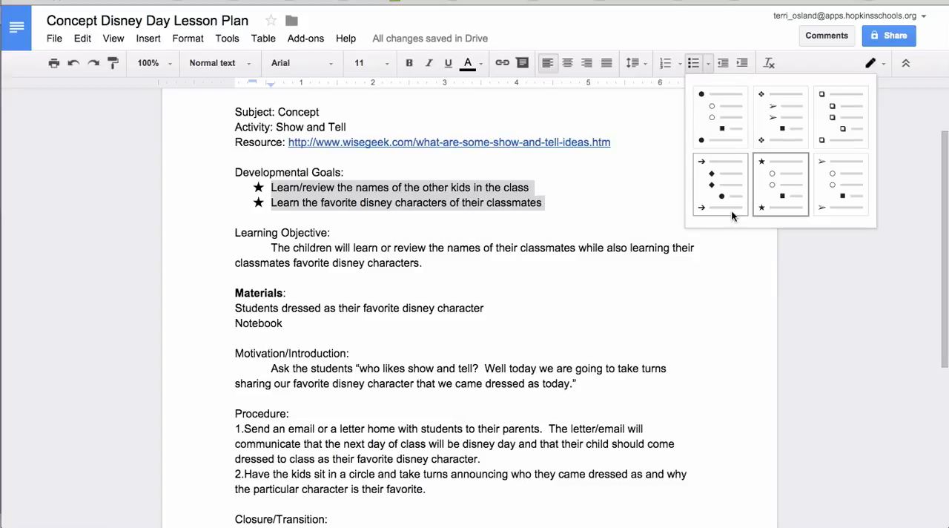
{"action": "left_click", "coordinate": [744, 285]}
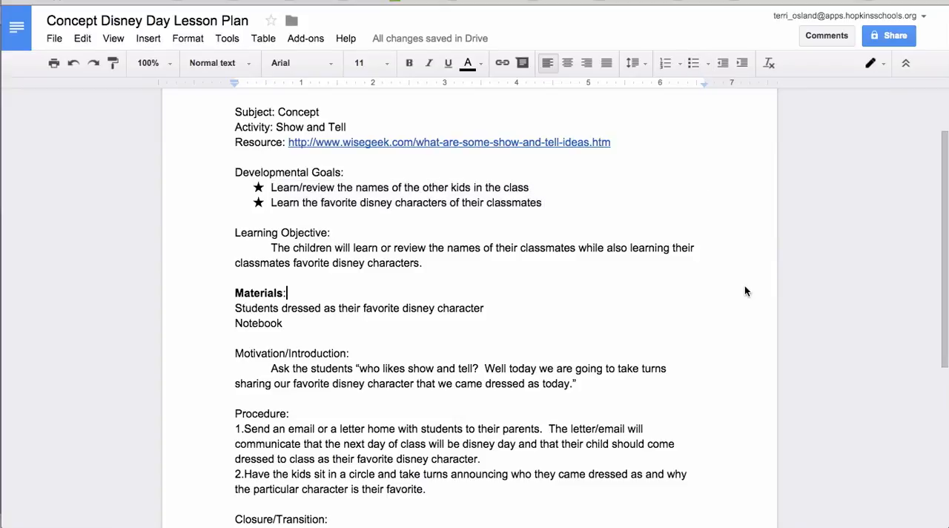
{"action": "left_click", "coordinate": [548, 190]}
{"action": "key", "text": "Return"}
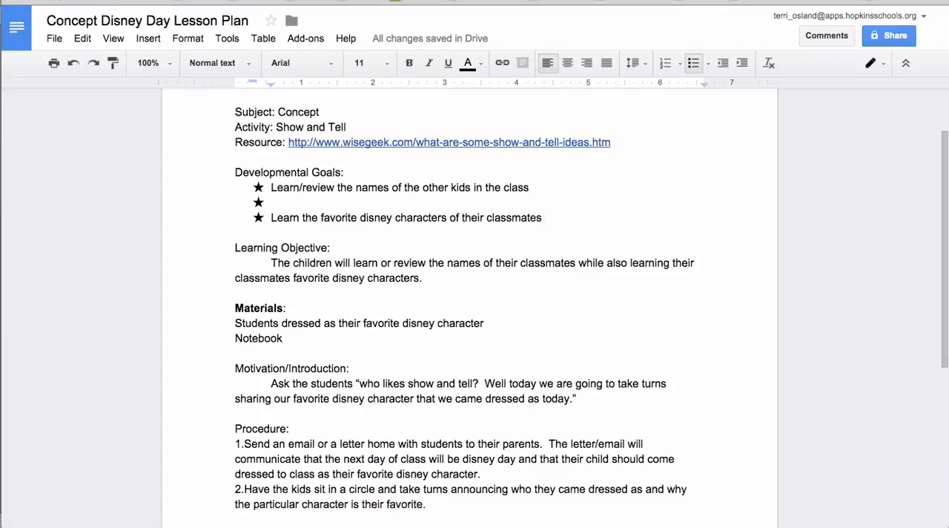
{"action": "key", "text": "Tab"}
{"action": "type", "text": "Steve"}
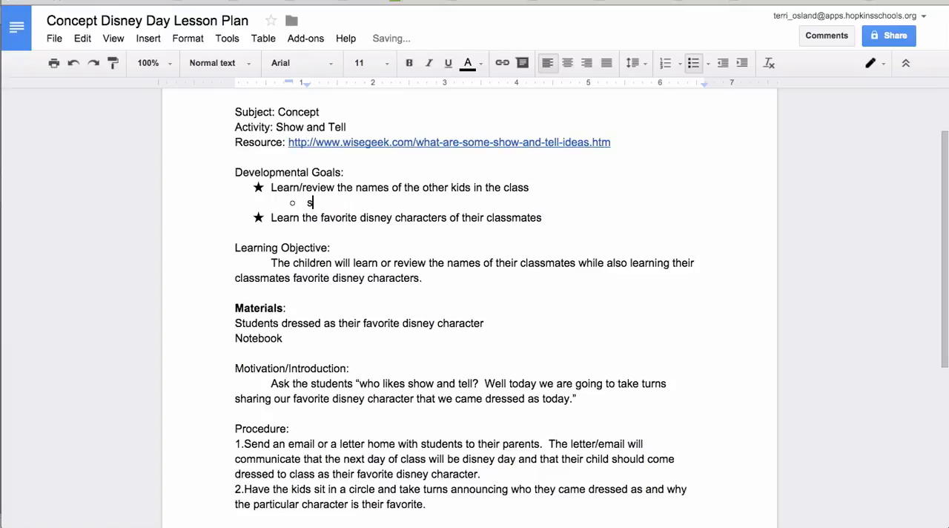
{"action": "type", "text": "udy"}
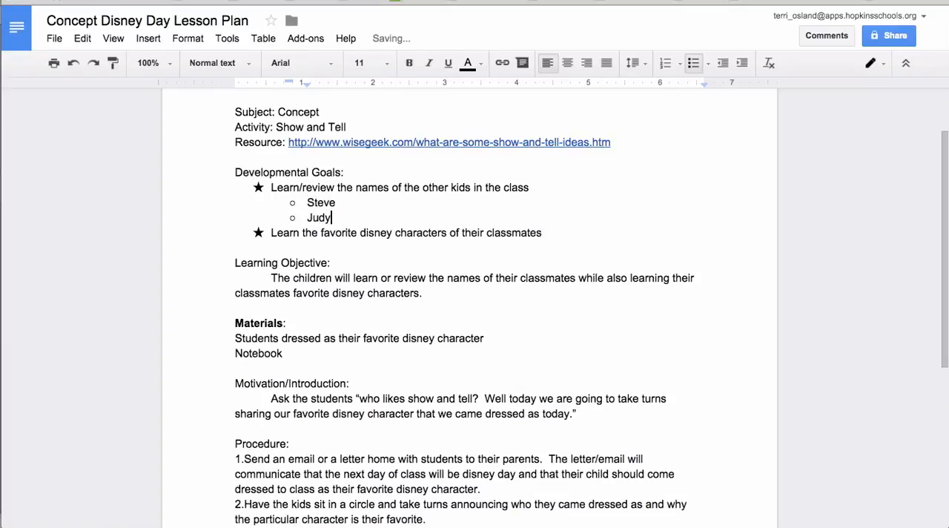
{"action": "key", "text": "Return"}
{"action": "type", "text": "Sara"}
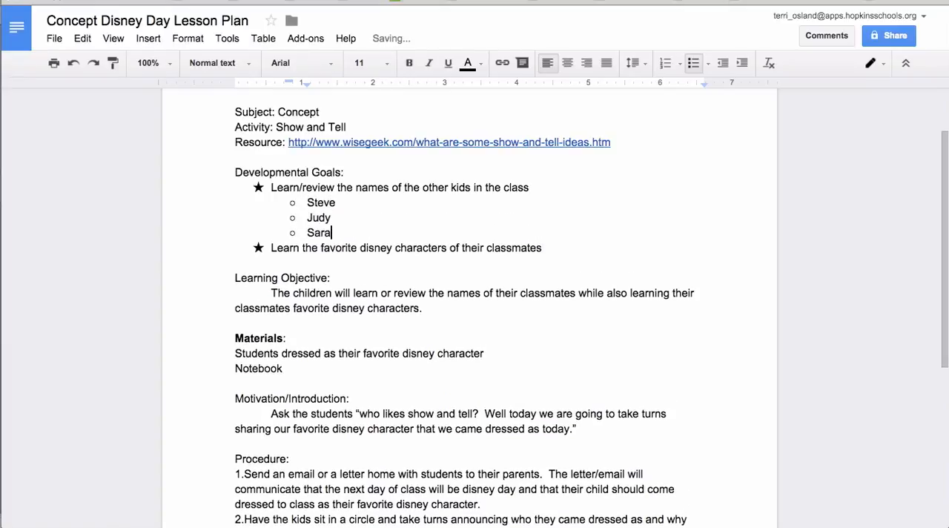
{"action": "key", "text": "Return"}
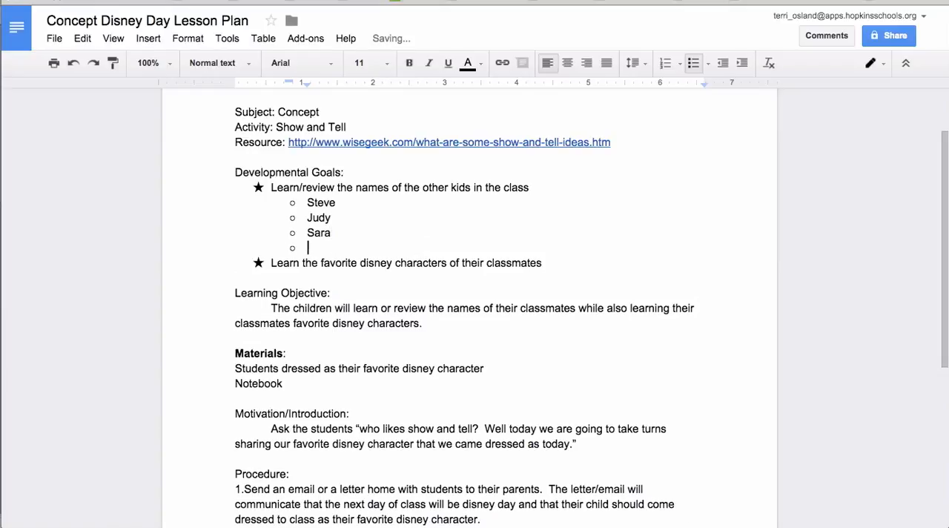
Demote the new empty list item to a third indentation level.
{"action": "key", "text": "Tab"}
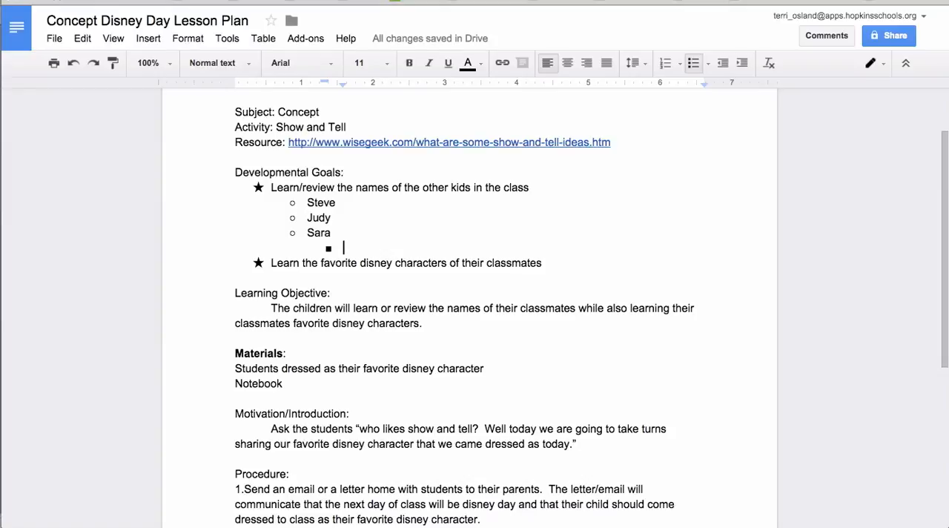
{"action": "left_click", "coordinate": [707, 66]}
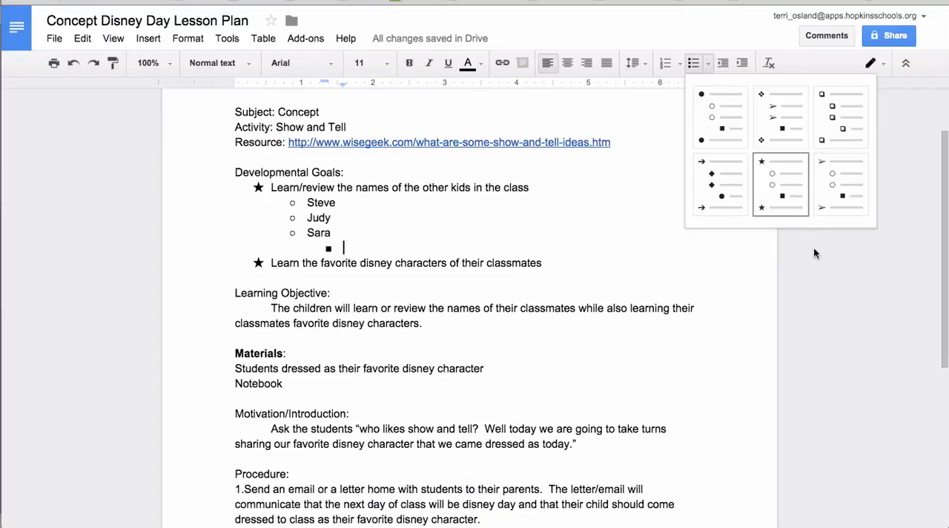
{"action": "left_click", "coordinate": [722, 333]}
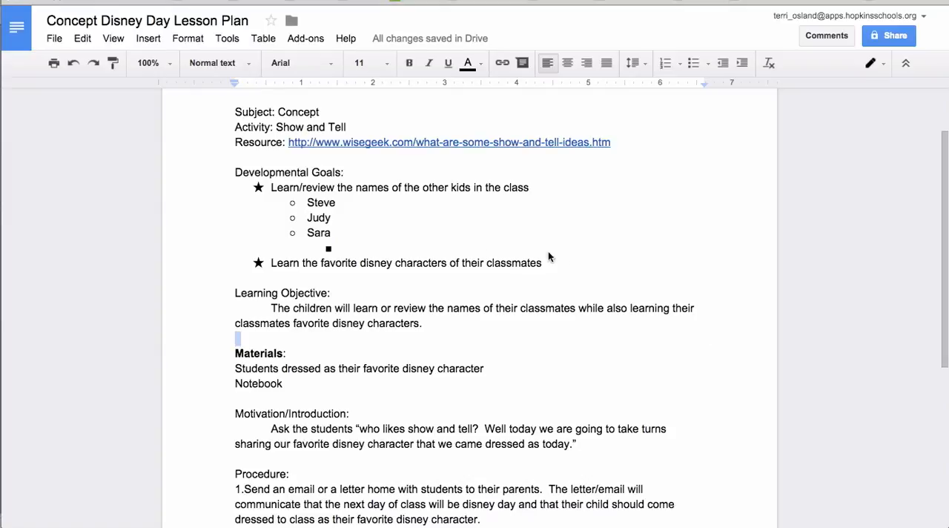
Open the custom bullet character picker for the names sub-list and browse the Arrows symbol category.
{"action": "left_click", "coordinate": [345, 200]}
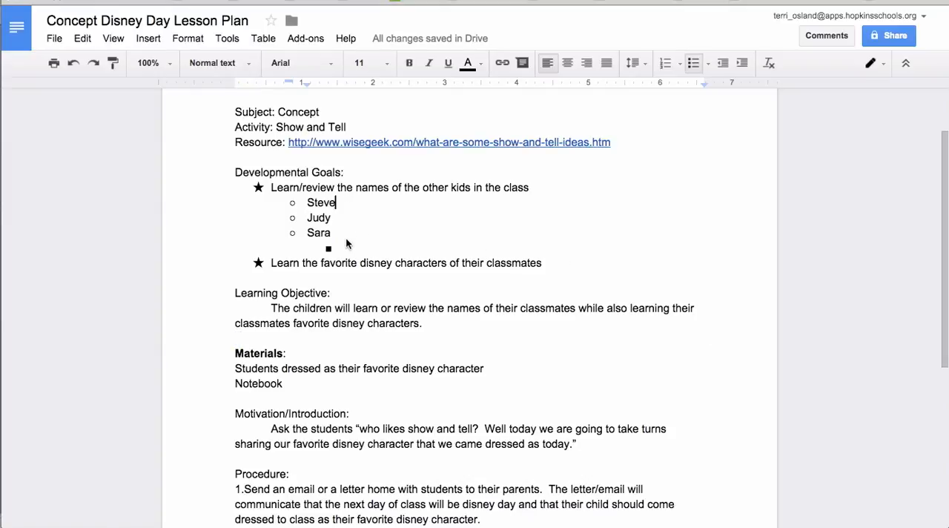
{"action": "left_click", "coordinate": [308, 202]}
{"action": "left_click", "coordinate": [178, 38]}
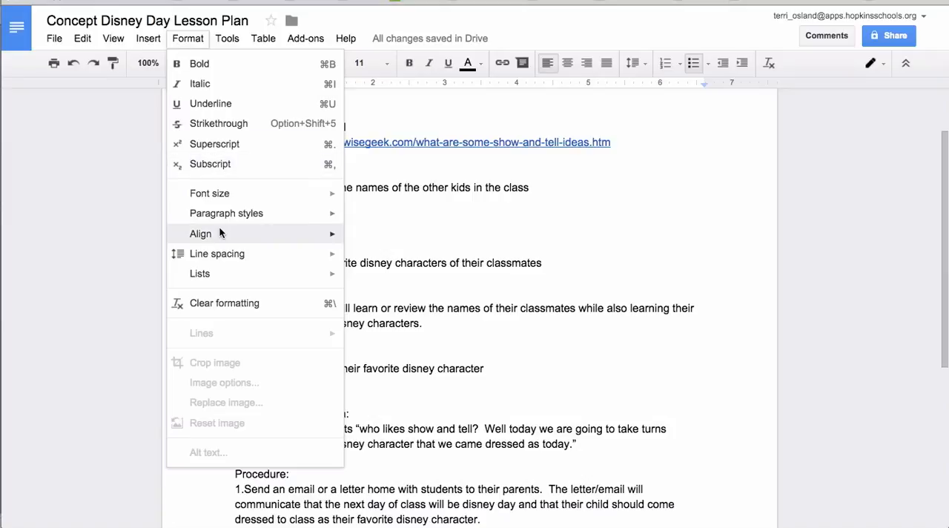
{"action": "mouse_move", "coordinate": [220, 232]}
{"action": "mouse_move", "coordinate": [213, 280]}
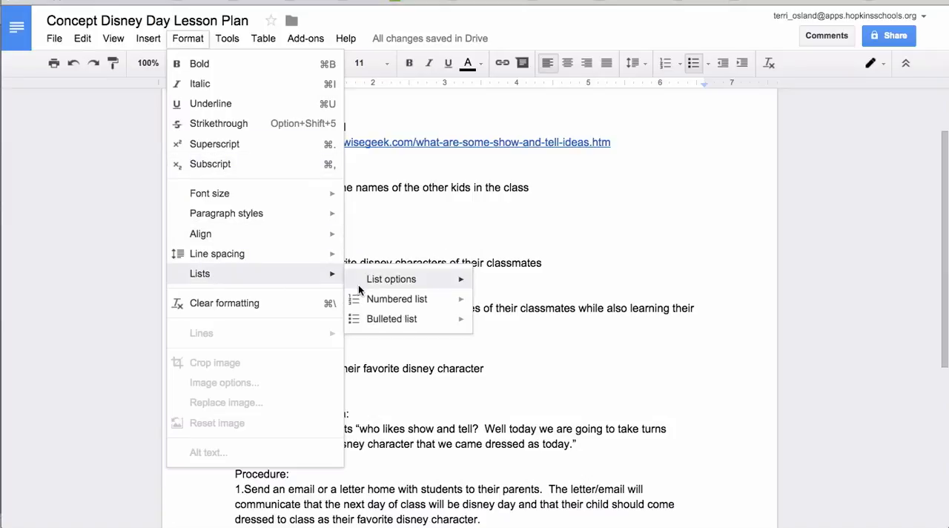
{"action": "mouse_move", "coordinate": [372, 280]}
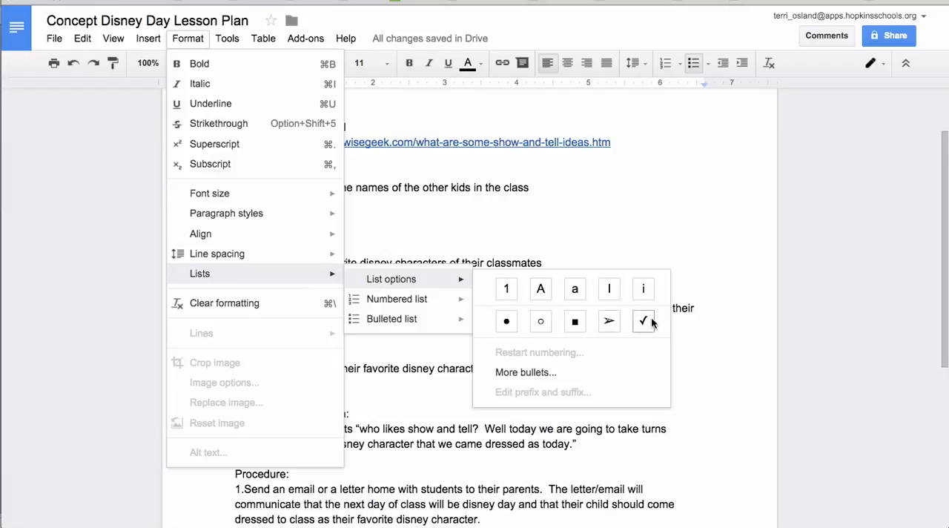
{"action": "left_click", "coordinate": [517, 374]}
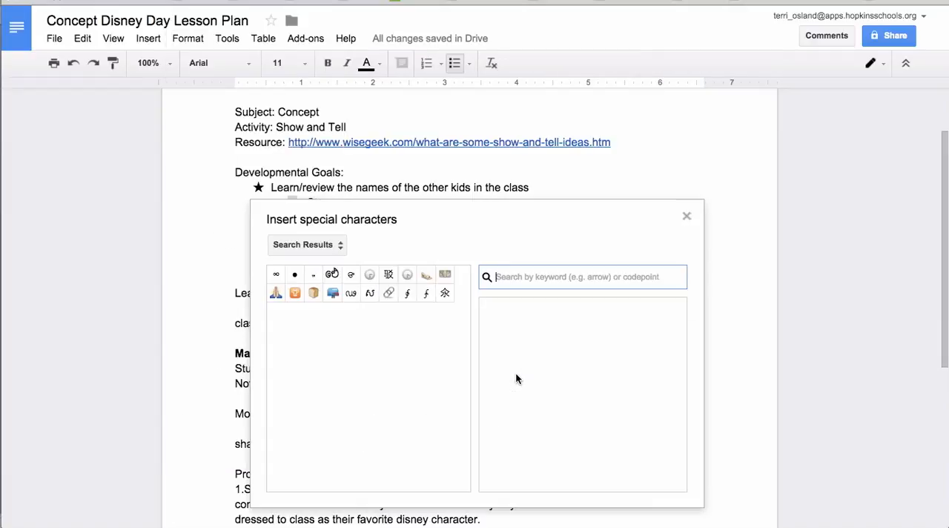
{"action": "left_click", "coordinate": [341, 247]}
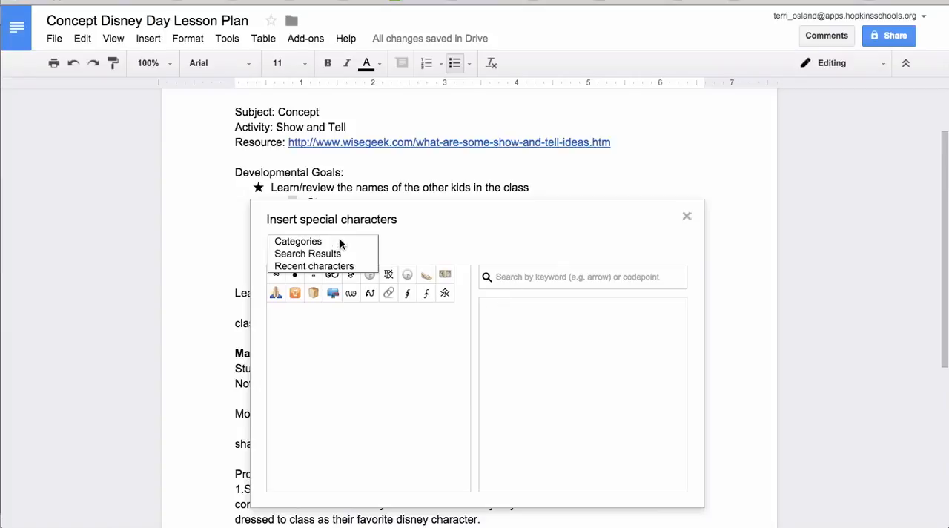
{"action": "left_click", "coordinate": [332, 267]}
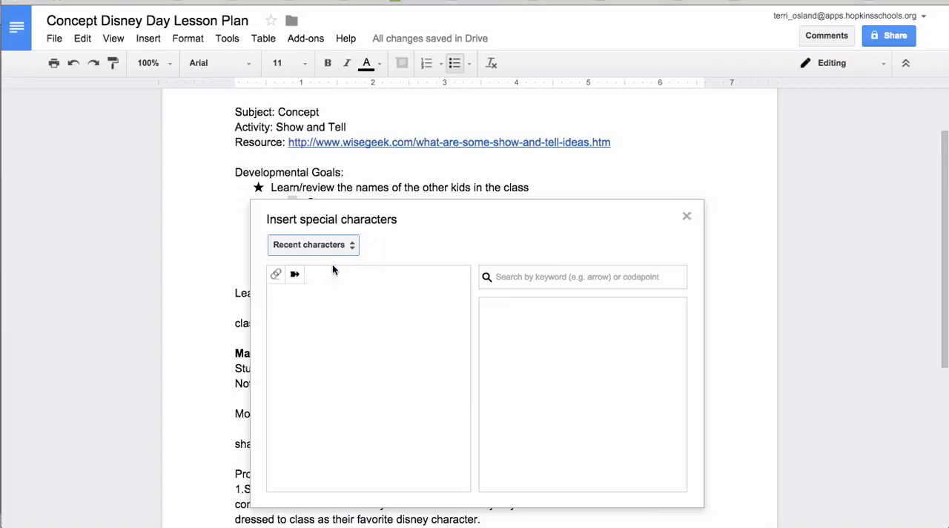
{"action": "left_click", "coordinate": [320, 245]}
{"action": "left_click", "coordinate": [319, 238]}
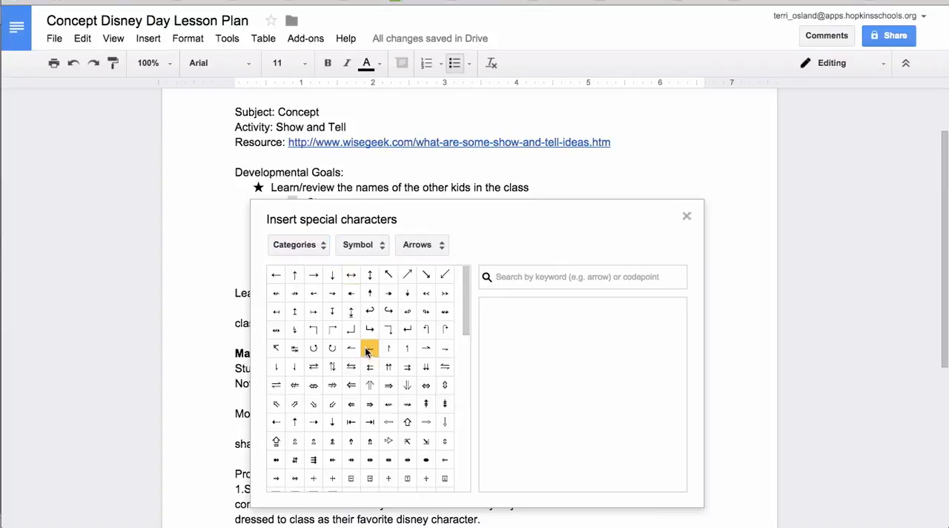
{"action": "scroll", "coordinate": [407, 329], "scroll_direction": "down", "scroll_amount": 4}
{"action": "scroll", "coordinate": [406, 329], "scroll_direction": "down", "scroll_amount": 5}
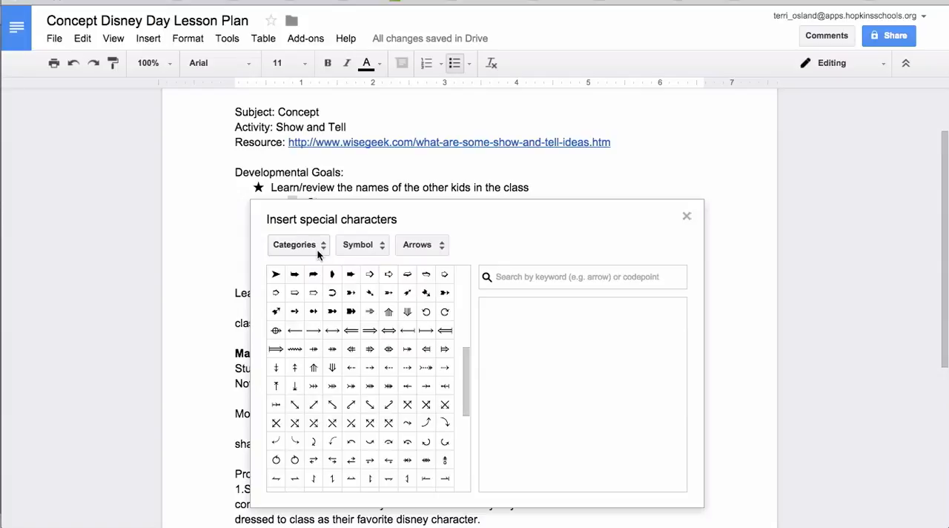
{"action": "left_click", "coordinate": [573, 368]}
{"action": "mouse_move", "coordinate": [556, 372]}
{"action": "left_mouse_down"}
{"action": "mouse_move", "coordinate": [545, 382]}
{"action": "mouse_move", "coordinate": [554, 399]}
{"action": "mouse_move", "coordinate": [521, 389]}
{"action": "mouse_move", "coordinate": [600, 406]}
{"action": "mouse_move", "coordinate": [623, 393]}
{"action": "left_mouse_up"}
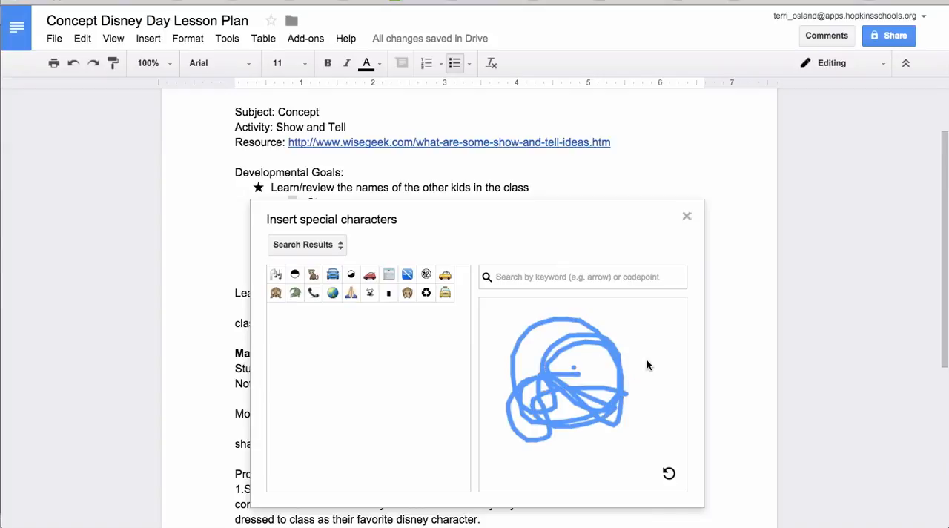
{"action": "left_click", "coordinate": [668, 473]}
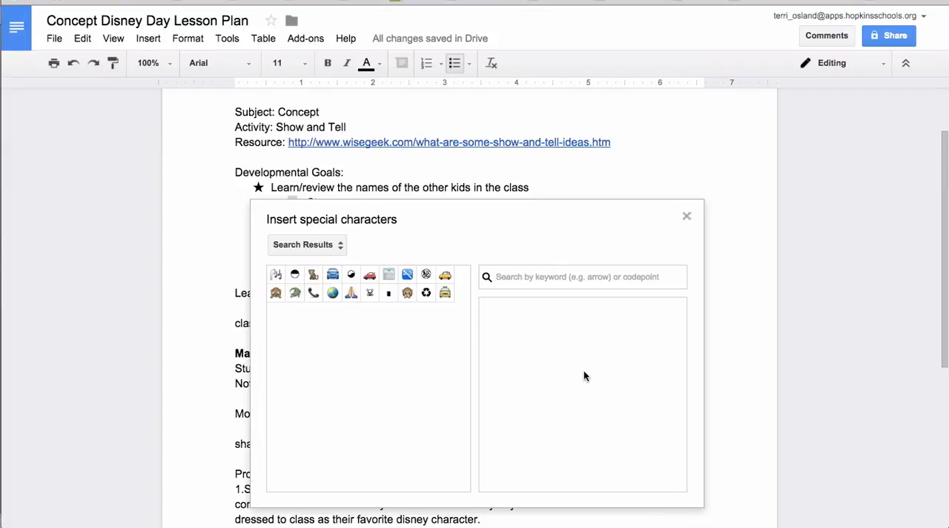
Draw a check mark shape and pick the matching symbol as the bullet for Steve, Judy and Sara.
{"action": "mouse_move", "coordinate": [573, 400]}
{"action": "left_mouse_down"}
{"action": "mouse_move", "coordinate": [542, 388]}
{"action": "mouse_move", "coordinate": [606, 414]}
{"action": "left_mouse_up"}
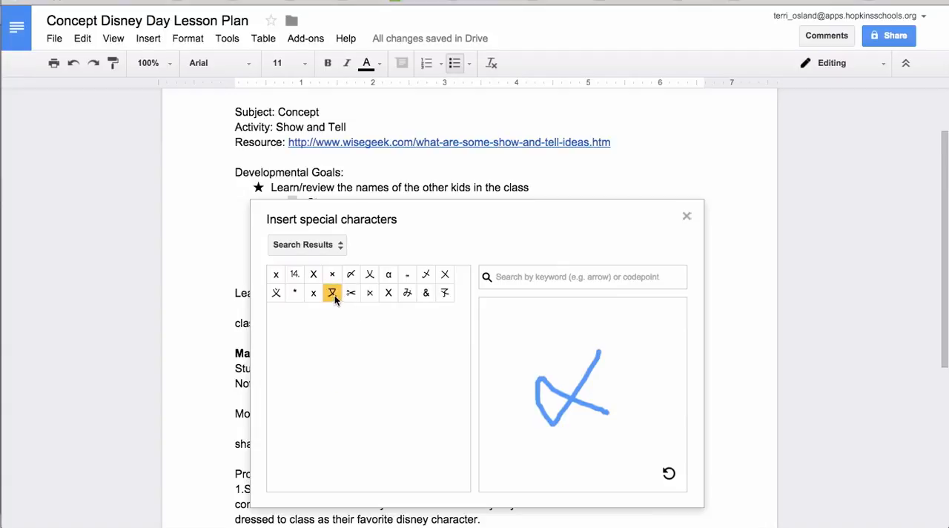
{"action": "left_click", "coordinate": [352, 276]}
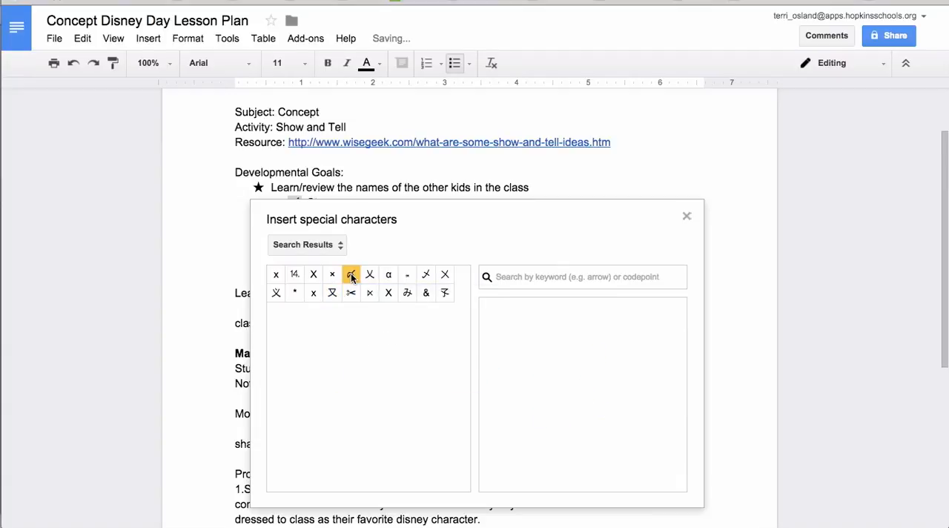
{"action": "left_click", "coordinate": [686, 216]}
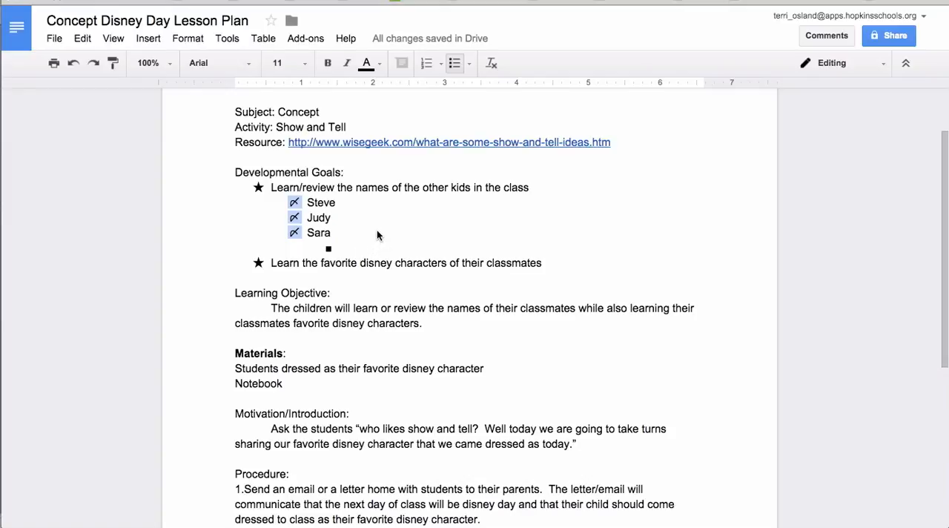
Delete the typed "1." and "2." numbers from the start of the two Procedure paragraphs.
{"action": "scroll", "coordinate": [376, 231], "scroll_direction": "down", "scroll_amount": 4}
{"action": "scroll", "coordinate": [377, 234], "scroll_direction": "down", "scroll_amount": 2}
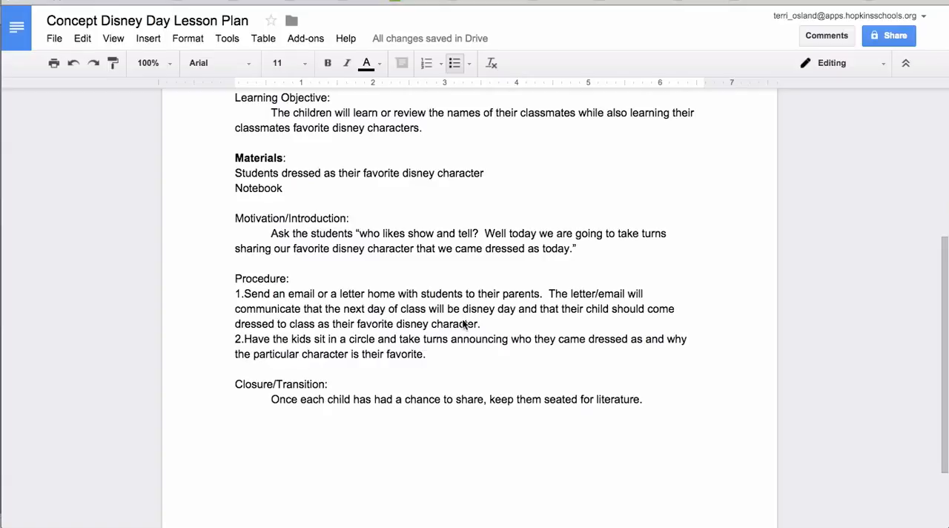
{"action": "left_click_drag", "start_coordinate": [438, 353], "coordinate": [210, 346]}
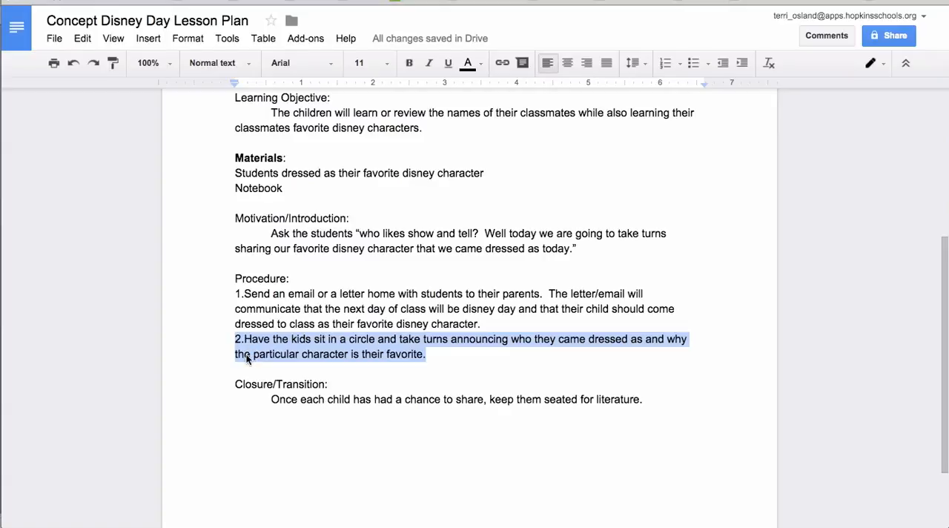
{"action": "left_click", "coordinate": [245, 355]}
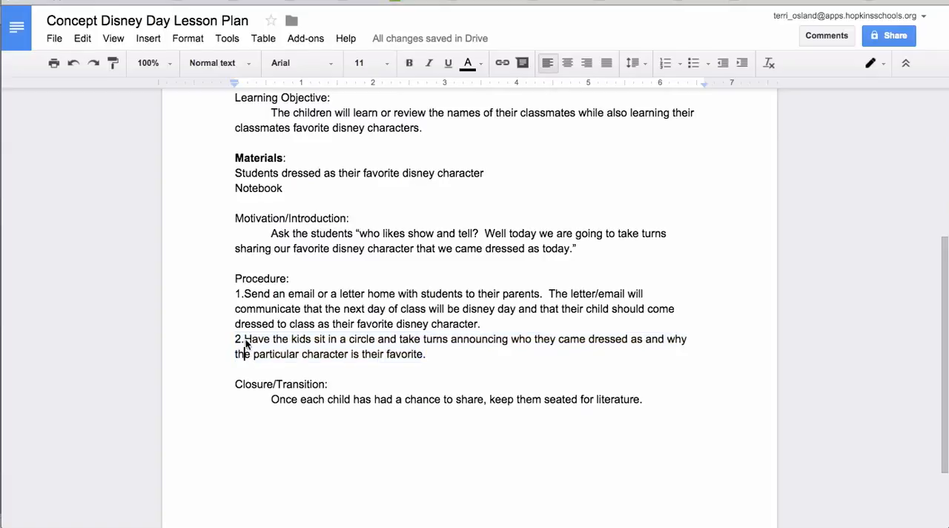
{"action": "left_click", "coordinate": [244, 296]}
{"action": "key", "text": "BackSpace"}
{"action": "key", "text": "BackSpace"}
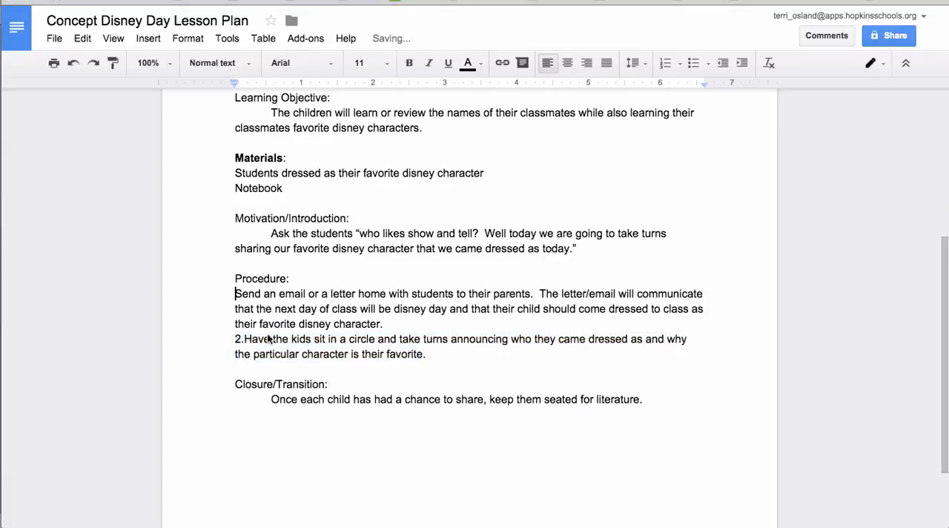
{"action": "left_click", "coordinate": [244, 341]}
{"action": "key", "text": "BackSpace"}
{"action": "key", "text": "BackSpace"}
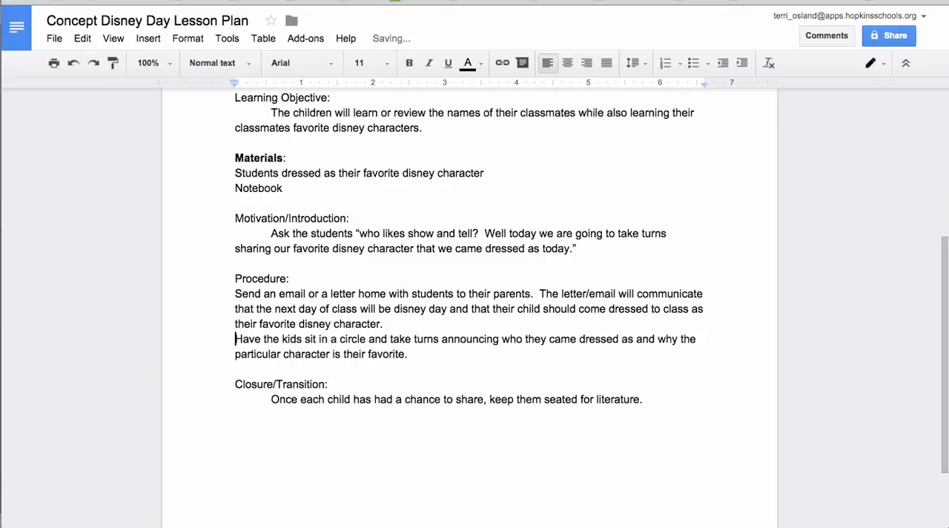
Format the two Procedure paragraphs as a numbered list and add a soft line break after the first item.
{"action": "left_click_drag", "start_coordinate": [410, 354], "coordinate": [237, 297]}
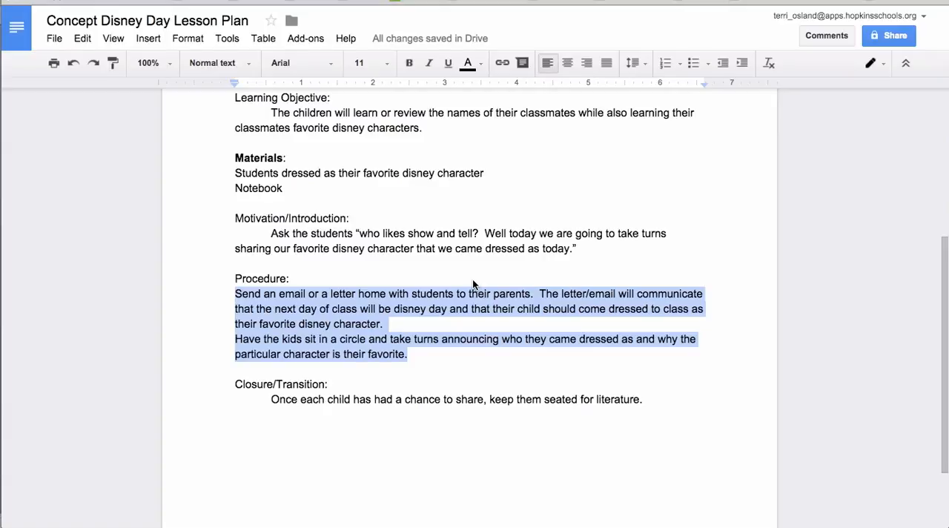
{"action": "left_click", "coordinate": [667, 65]}
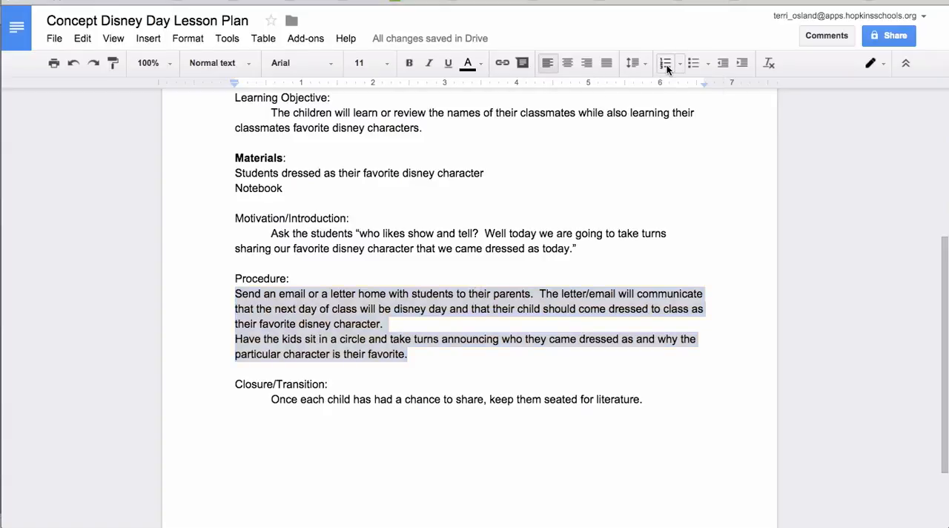
{"action": "left_click", "coordinate": [446, 326]}
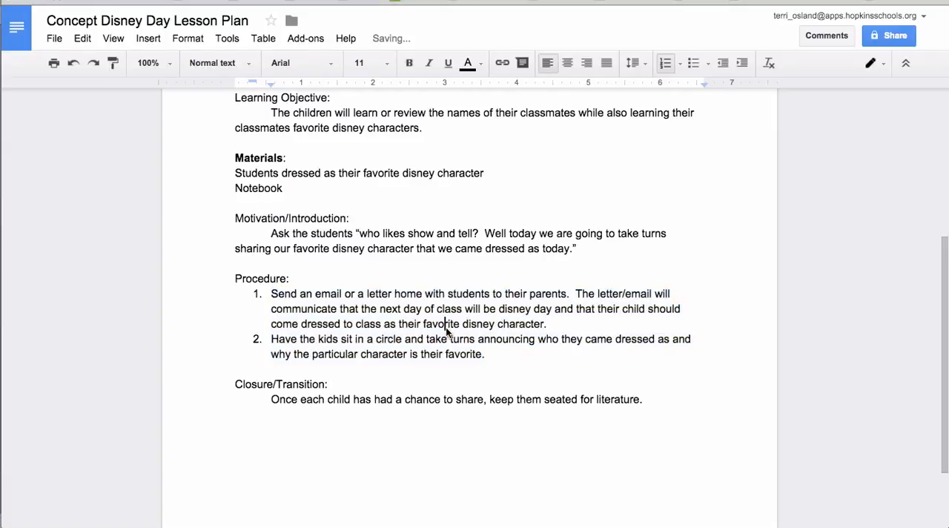
{"action": "left_click", "coordinate": [574, 325]}
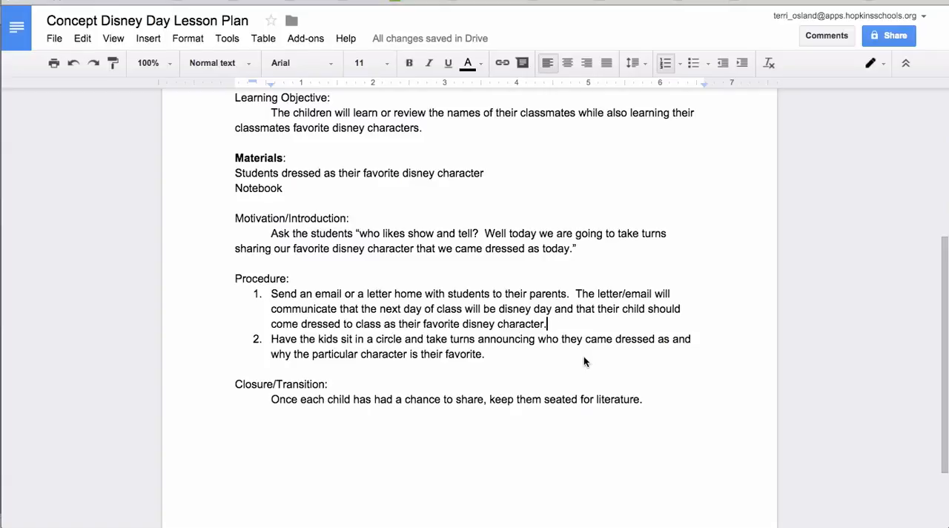
{"action": "key", "text": "shift+Return"}
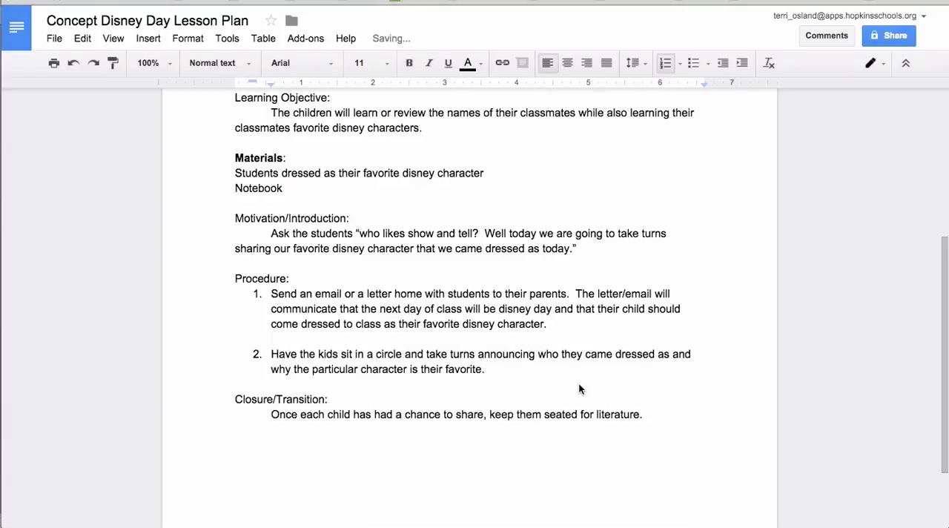
Add a third numbered Procedure item reading "blah" and a soft line break after the second item.
{"action": "left_click", "coordinate": [496, 375]}
{"action": "key", "text": "Return"}
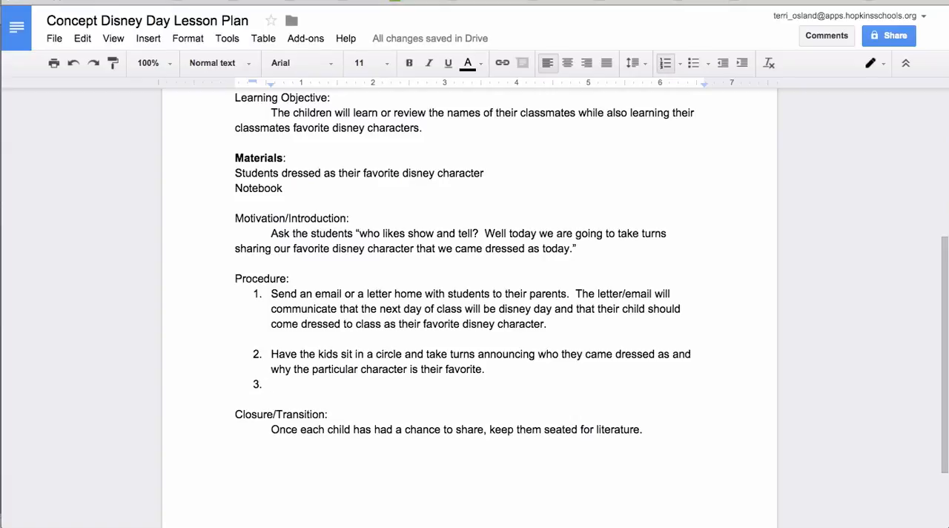
{"action": "type", "text": "blah"}
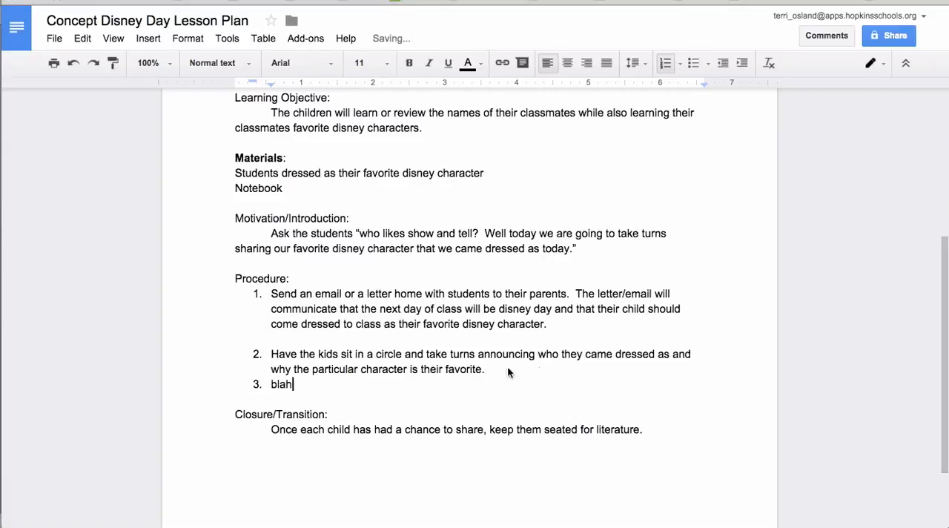
{"action": "left_click", "coordinate": [518, 372]}
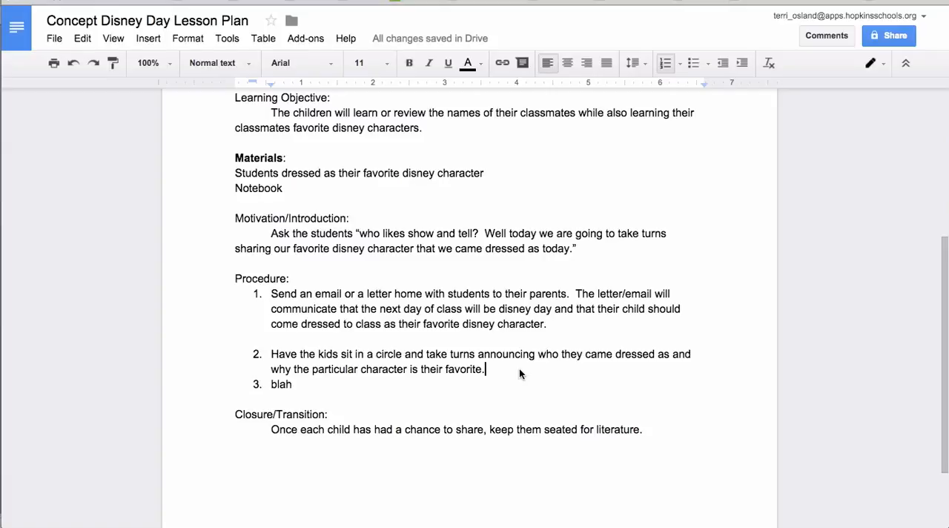
{"action": "key", "text": "shift+Return"}
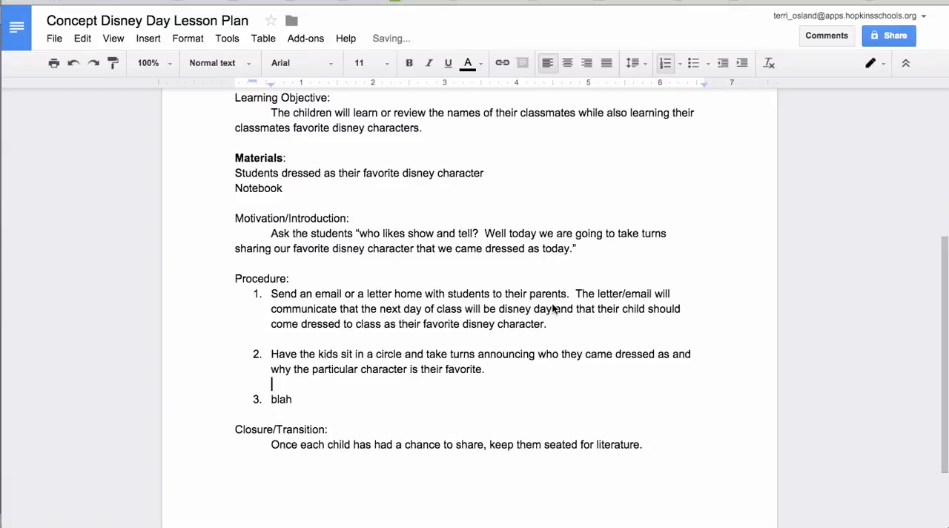
Remove the colon after the Developmental Goals heading.
{"action": "scroll", "coordinate": [552, 334], "scroll_direction": "down", "scroll_amount": 2}
{"action": "scroll", "coordinate": [552, 305], "scroll_direction": "up", "scroll_amount": 3}
{"action": "scroll", "coordinate": [552, 302], "scroll_direction": "up", "scroll_amount": 5}
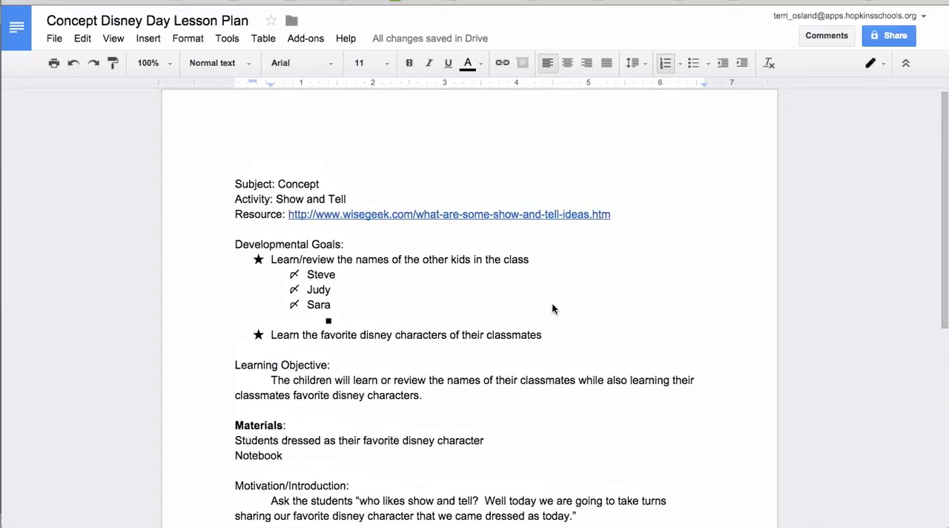
{"action": "scroll", "coordinate": [551, 308], "scroll_direction": "down", "scroll_amount": 1}
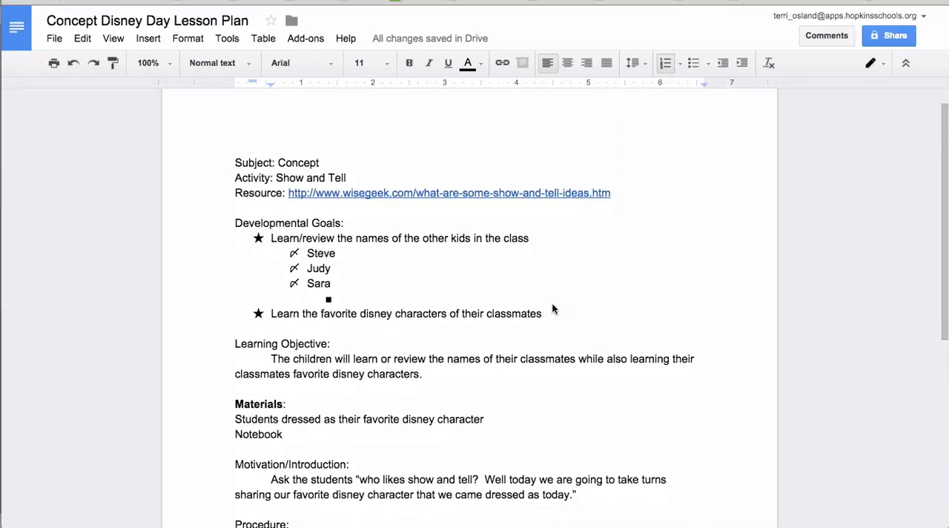
{"action": "left_click", "coordinate": [349, 222]}
{"action": "key", "text": "BackSpace"}
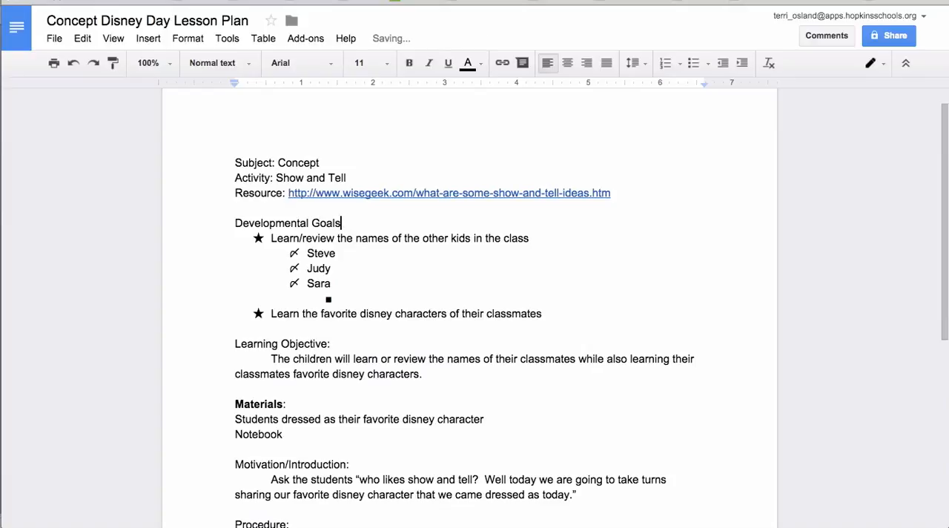
Apply the Heading 3 style to the Developmental Goals line.
{"action": "left_click_drag", "start_coordinate": [344, 224], "coordinate": [231, 226]}
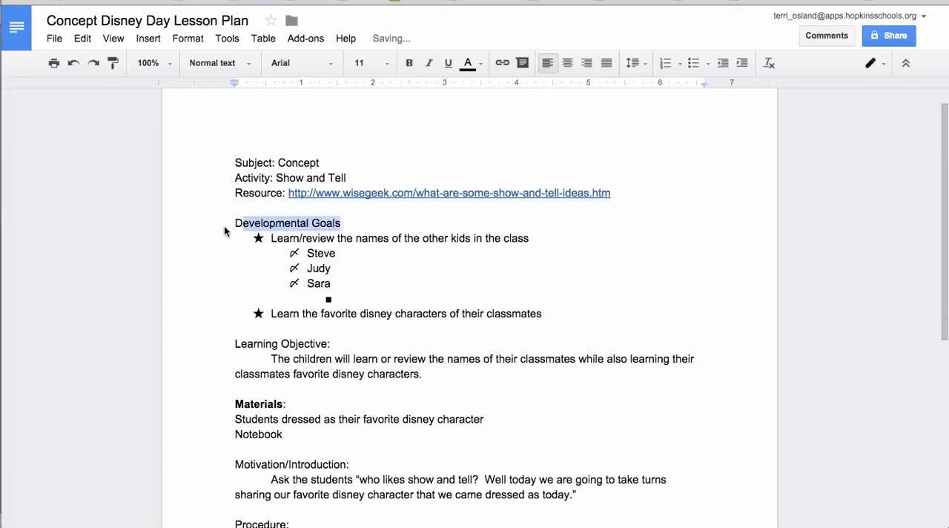
{"action": "left_click", "coordinate": [317, 206]}
{"action": "left_click_drag", "start_coordinate": [345, 223], "coordinate": [233, 227]}
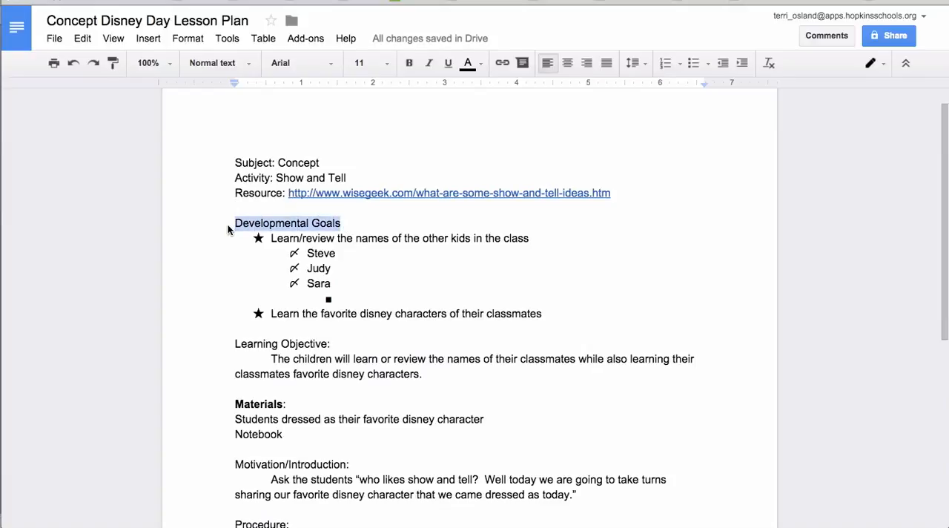
{"action": "left_click", "coordinate": [249, 65]}
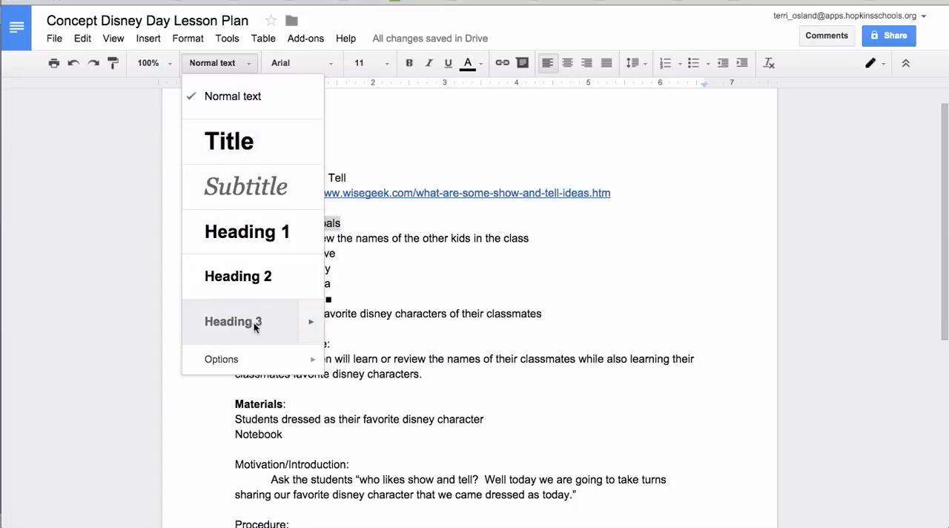
{"action": "left_click", "coordinate": [311, 325]}
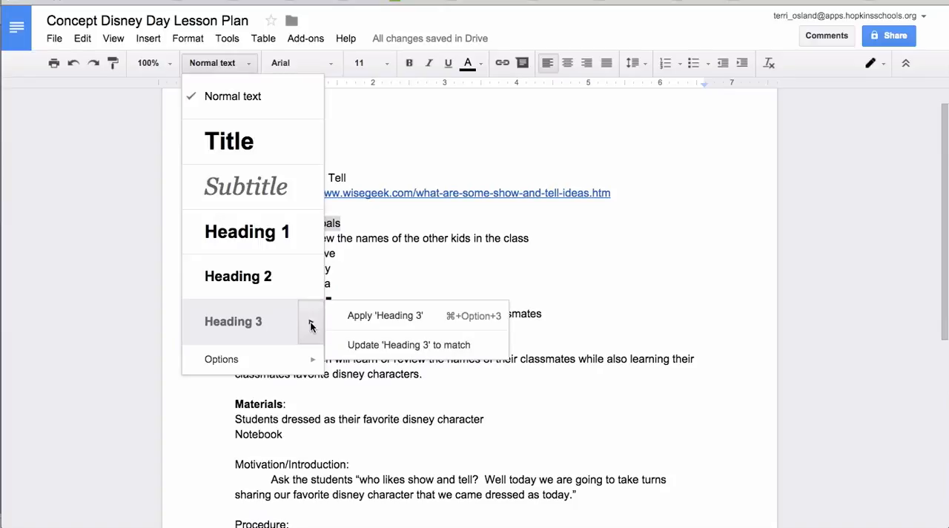
{"action": "left_click", "coordinate": [265, 320]}
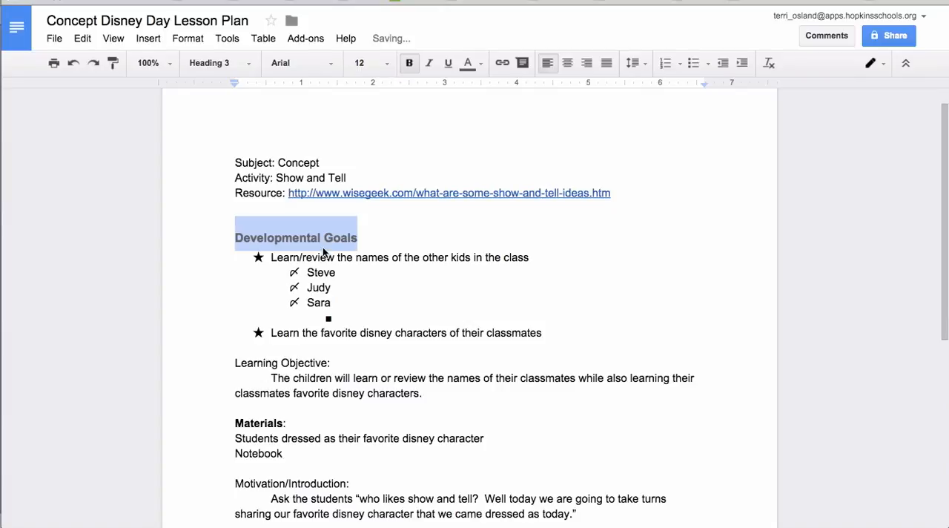
Remove the colons after the Materials and Learning Objective headings.
{"action": "scroll", "coordinate": [426, 294], "scroll_direction": "down", "scroll_amount": 1}
{"action": "left_click", "coordinate": [428, 293]}
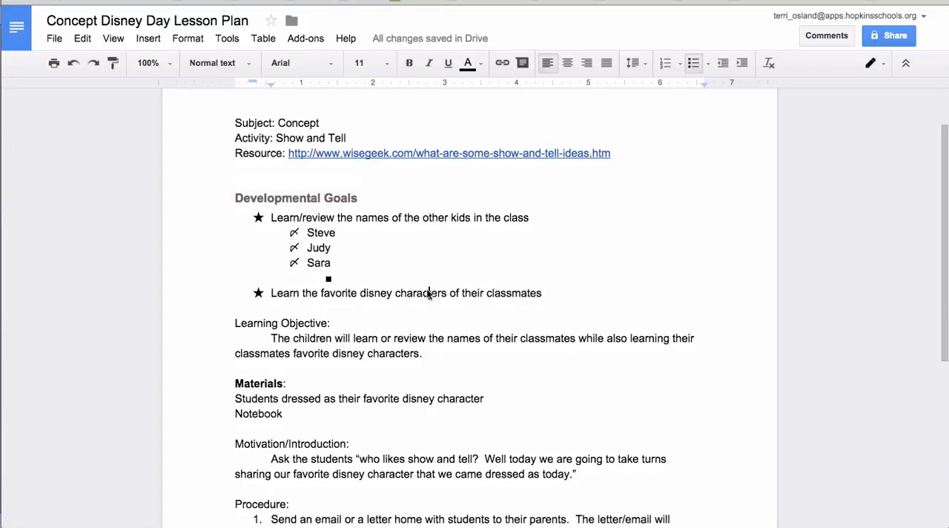
{"action": "left_click", "coordinate": [313, 384]}
{"action": "key", "text": "BackSpace"}
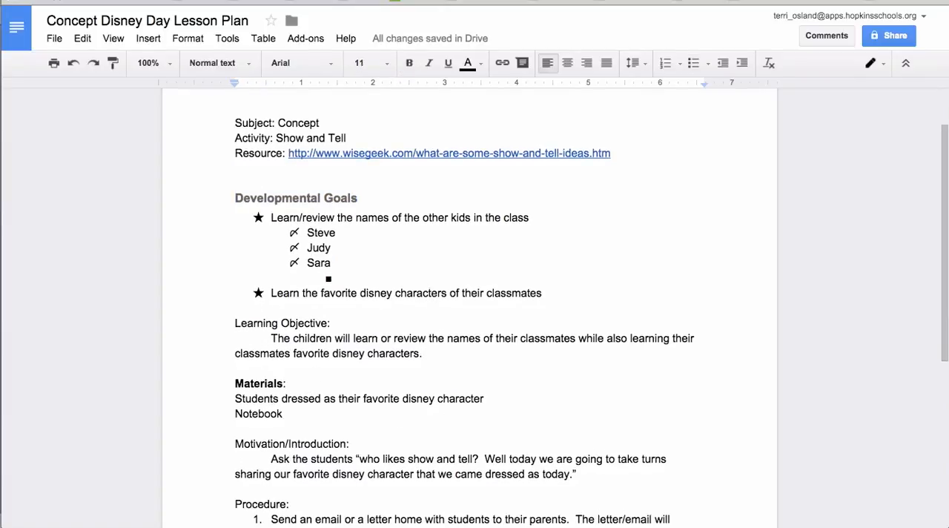
{"action": "left_click", "coordinate": [343, 328]}
{"action": "key", "text": "BackSpace"}
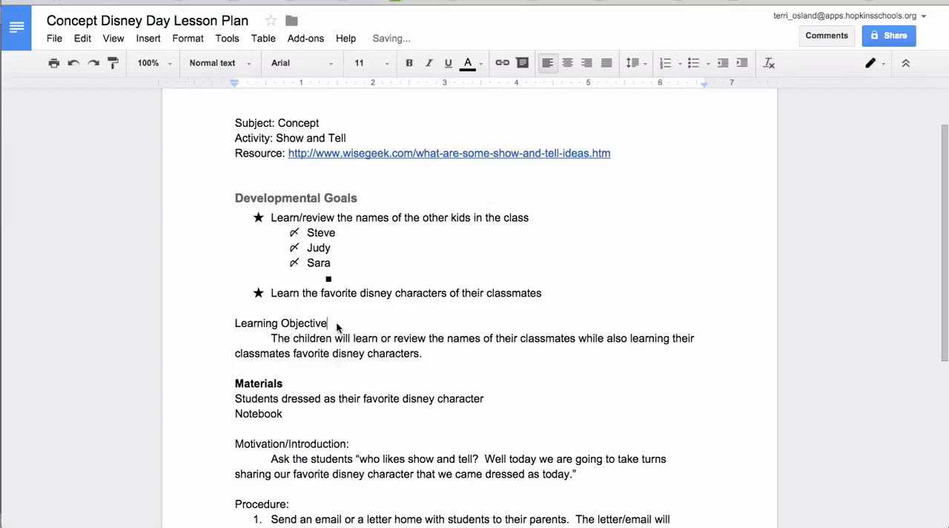
Apply the Heading 3 style to the Learning Objective line.
{"action": "left_click_drag", "start_coordinate": [340, 329], "coordinate": [219, 322]}
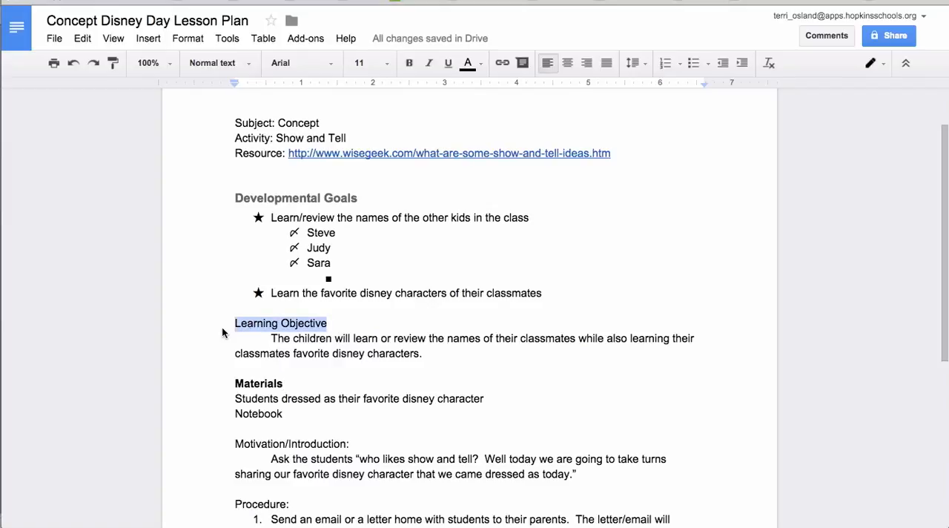
{"action": "left_click", "coordinate": [242, 63]}
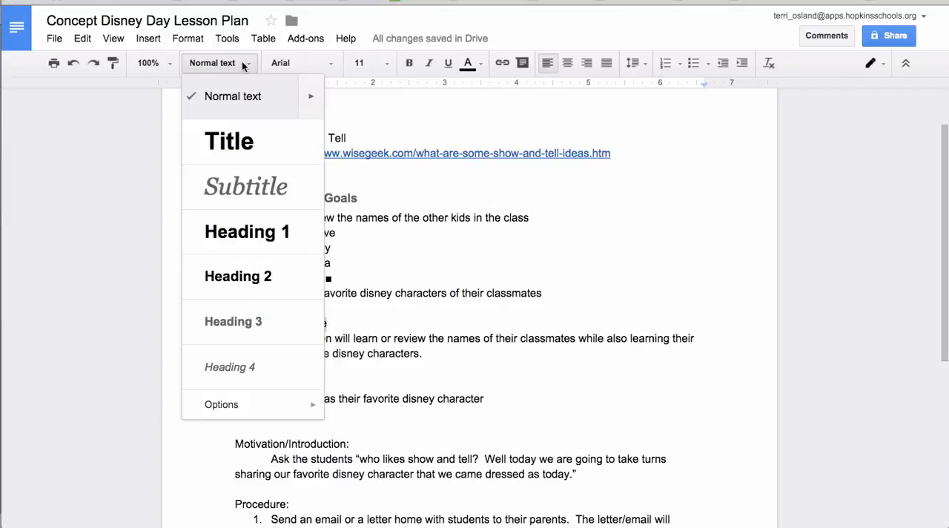
{"action": "left_click", "coordinate": [252, 315]}
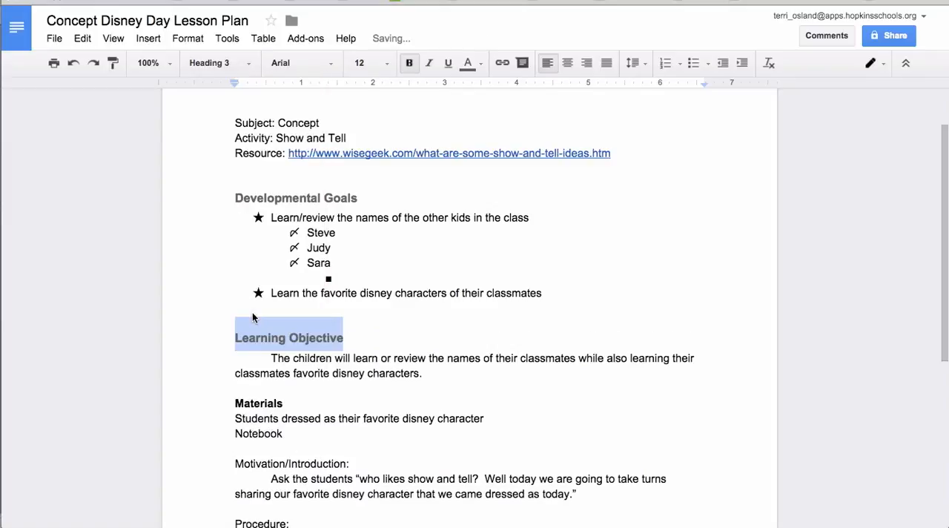
Apply the Heading 3 style to the Materials line.
{"action": "scroll", "coordinate": [194, 308], "scroll_direction": "down", "scroll_amount": 1}
{"action": "left_click", "coordinate": [194, 320]}
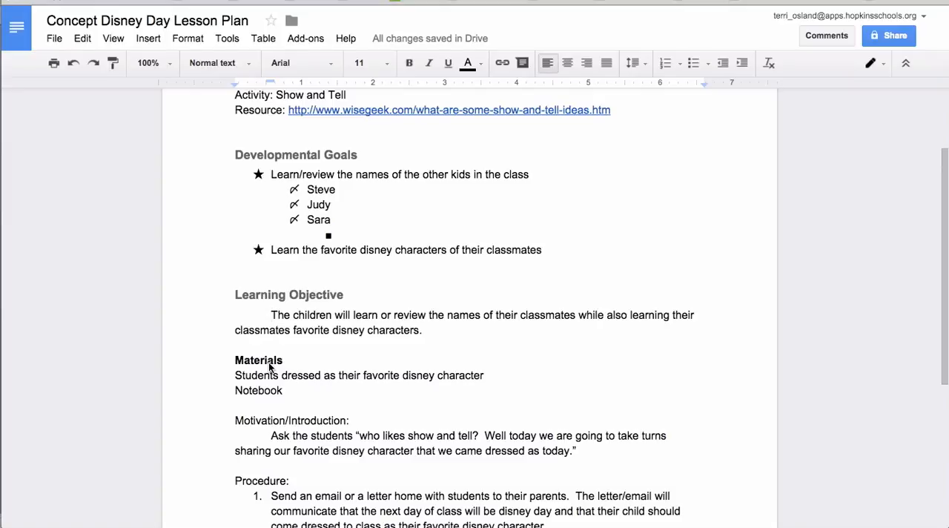
{"action": "left_click_drag", "start_coordinate": [287, 364], "coordinate": [219, 364]}
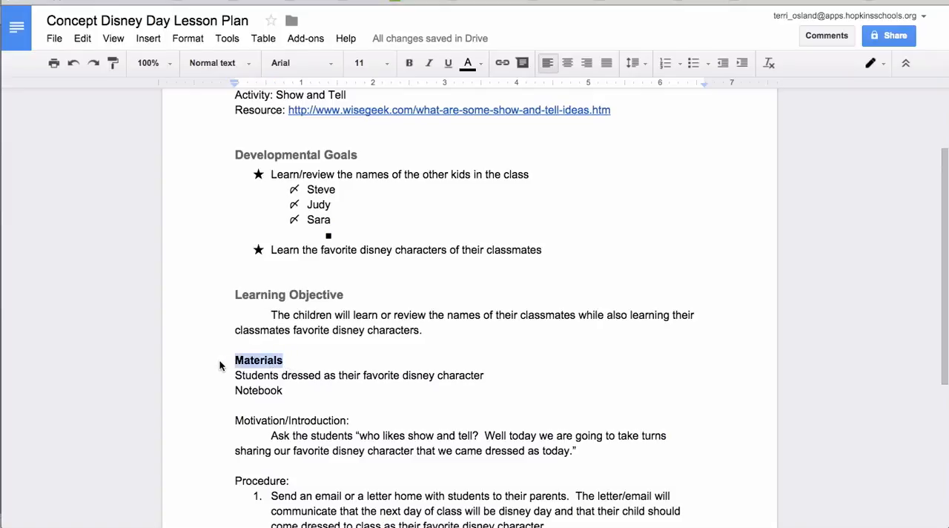
{"action": "left_click", "coordinate": [248, 64]}
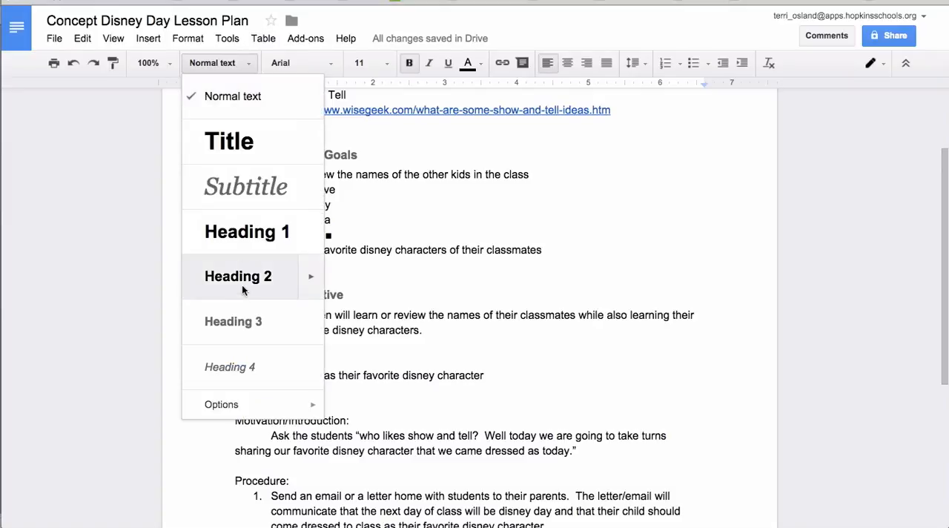
{"action": "left_click", "coordinate": [240, 321]}
{"action": "scroll", "coordinate": [378, 295], "scroll_direction": "up", "scroll_amount": 1}
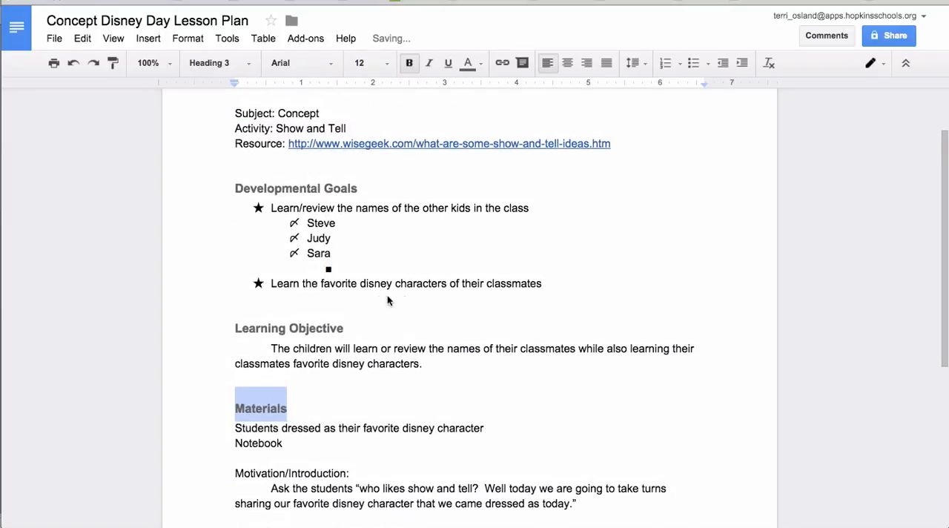
{"action": "left_click", "coordinate": [424, 295]}
{"action": "scroll", "coordinate": [515, 300], "scroll_direction": "down", "scroll_amount": 5}
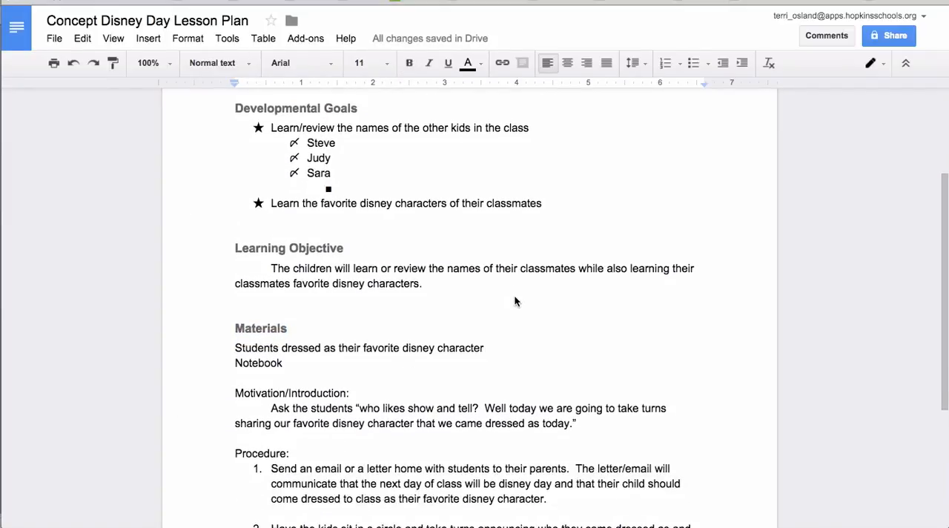
{"action": "scroll", "coordinate": [515, 300], "scroll_direction": "down", "scroll_amount": 2}
{"action": "scroll", "coordinate": [515, 301], "scroll_direction": "up", "scroll_amount": 5}
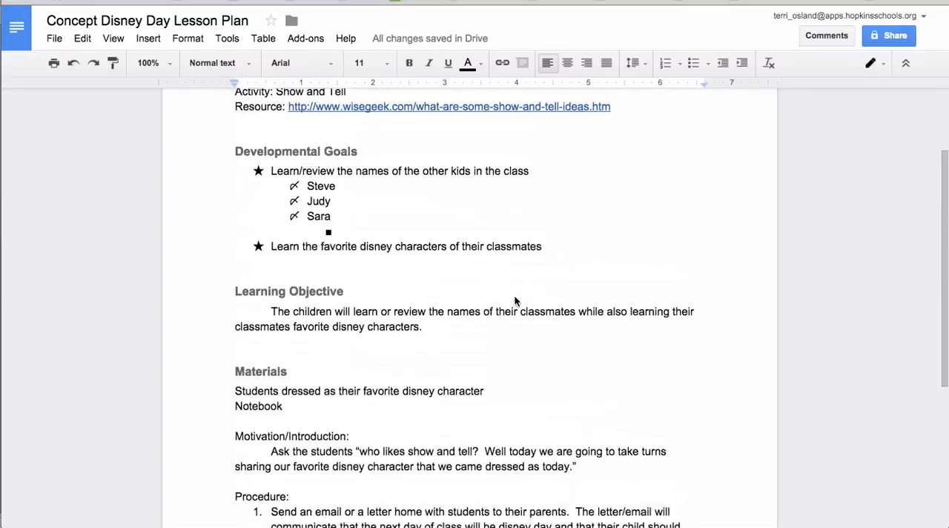
{"action": "scroll", "coordinate": [516, 300], "scroll_direction": "up", "scroll_amount": 1}
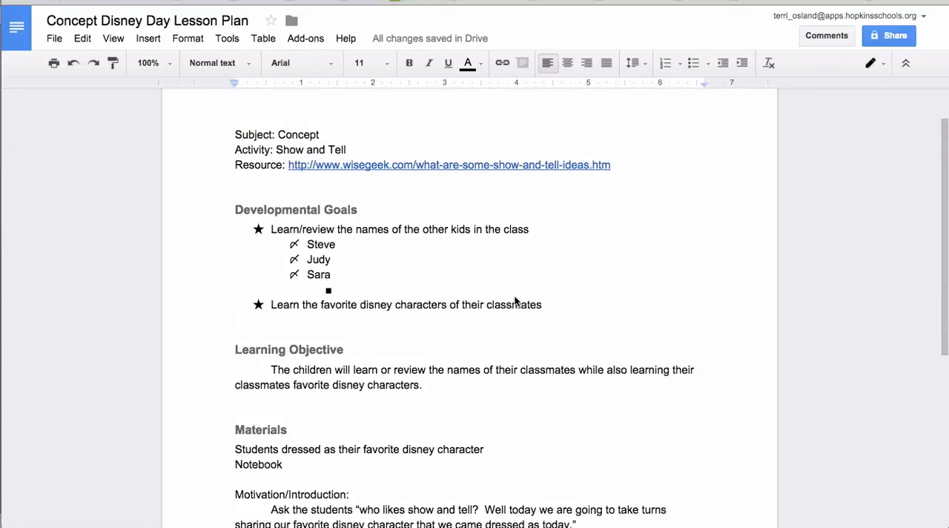
{"action": "scroll", "coordinate": [515, 300], "scroll_direction": "up", "scroll_amount": 1}
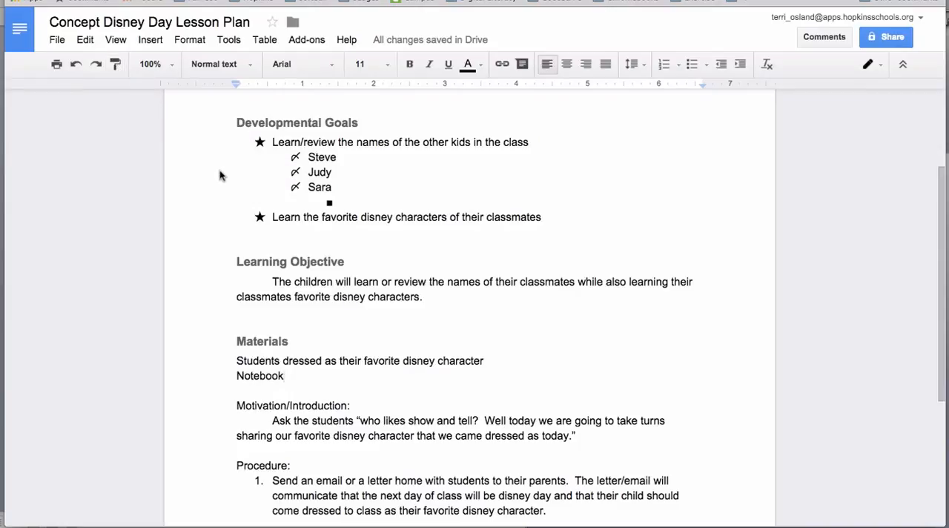
Delete the empty sub-bullet below Sara in the Developmental Goals list.
{"action": "left_click", "coordinate": [350, 203]}
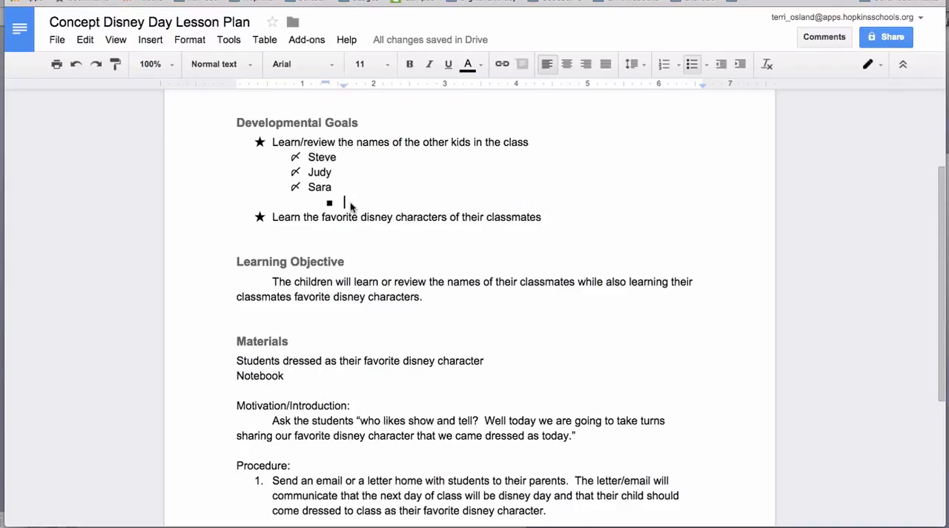
{"action": "key", "text": "BackSpace"}
{"action": "key", "text": "BackSpace"}
{"action": "key", "text": "BackSpace"}
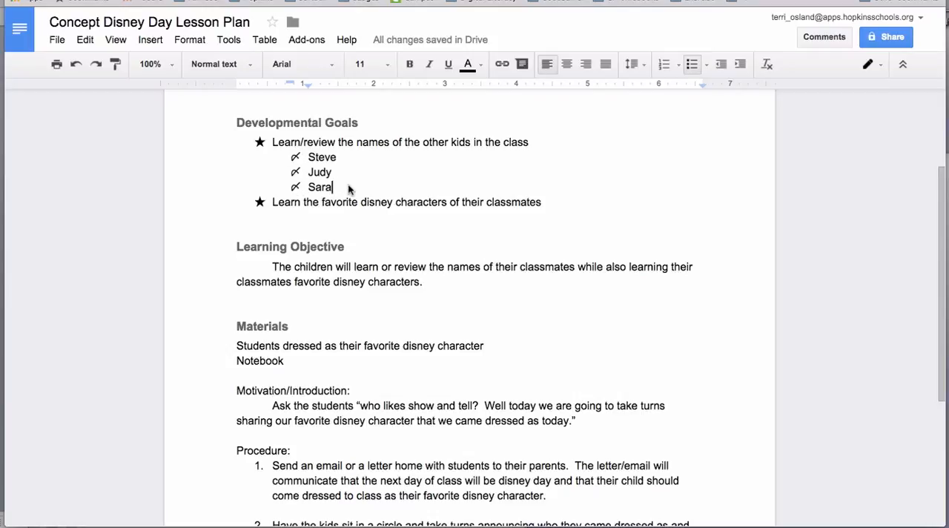
Copy the checkmark bullet formatting from the Sara item onto the two Materials lines with the Paint format tool.
{"action": "left_click", "coordinate": [308, 157]}
{"action": "left_click", "coordinate": [335, 178]}
{"action": "left_click", "coordinate": [305, 176]}
{"action": "left_click", "coordinate": [308, 189]}
{"action": "left_click", "coordinate": [116, 66]}
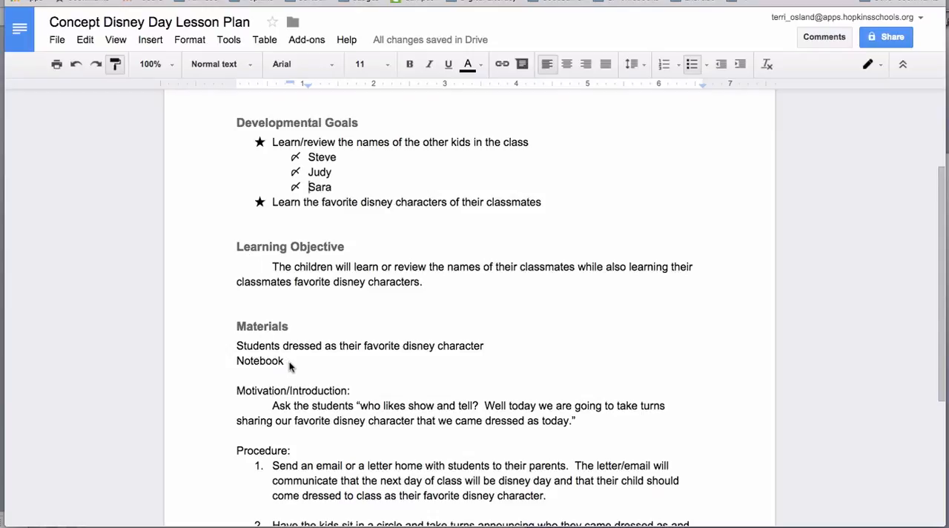
{"action": "left_click_drag", "start_coordinate": [289, 366], "coordinate": [228, 353]}
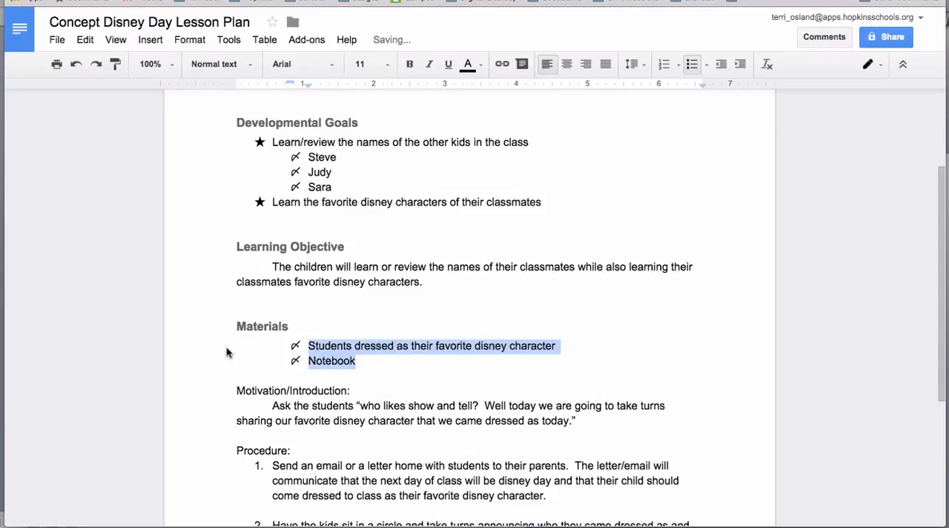
{"action": "left_click", "coordinate": [353, 361]}
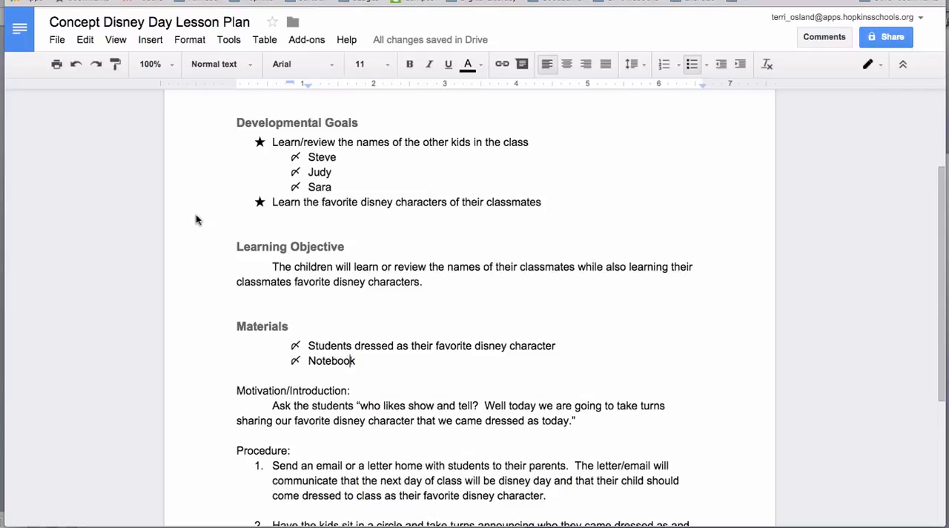
{"action": "scroll", "coordinate": [195, 214], "scroll_direction": "down", "scroll_amount": 4}
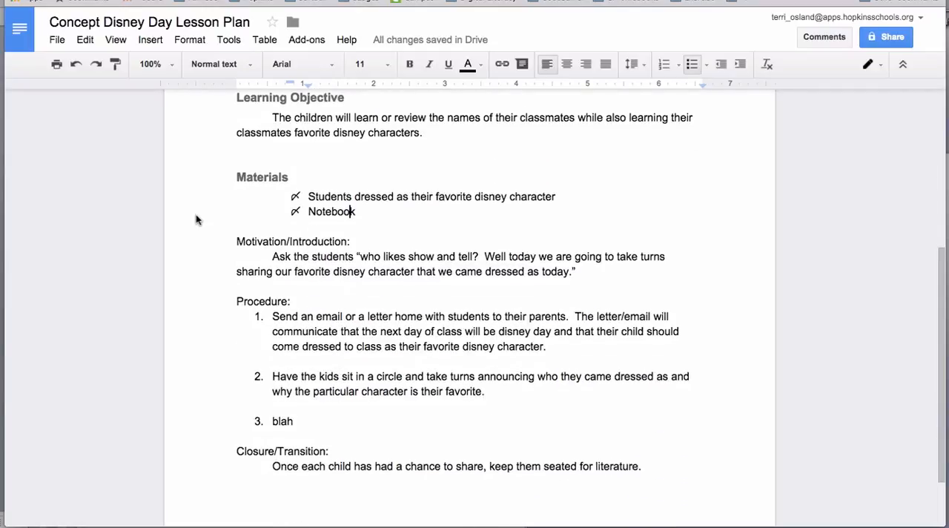